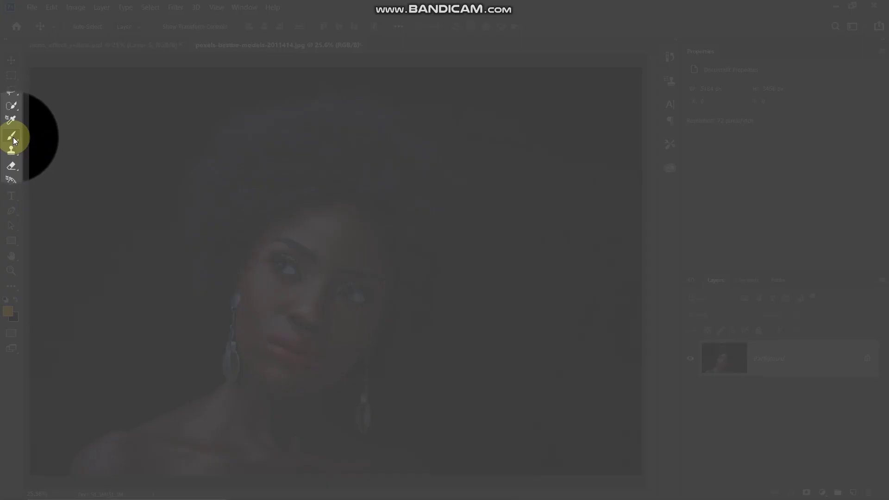
# Set up the Brush tool with the Hard Round preset at a size of 60 px
pyautogui.moveTo(13, 137); pyautogui.dragTo(63, 138)
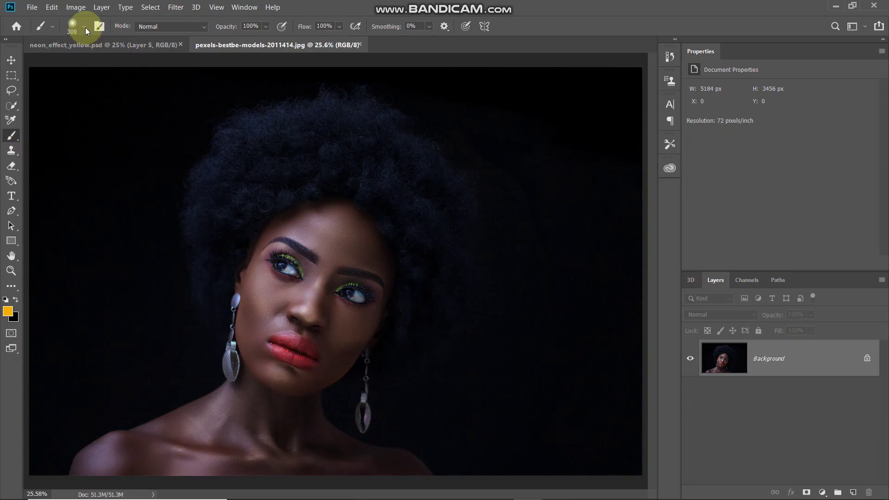
pyautogui.click(86, 27)
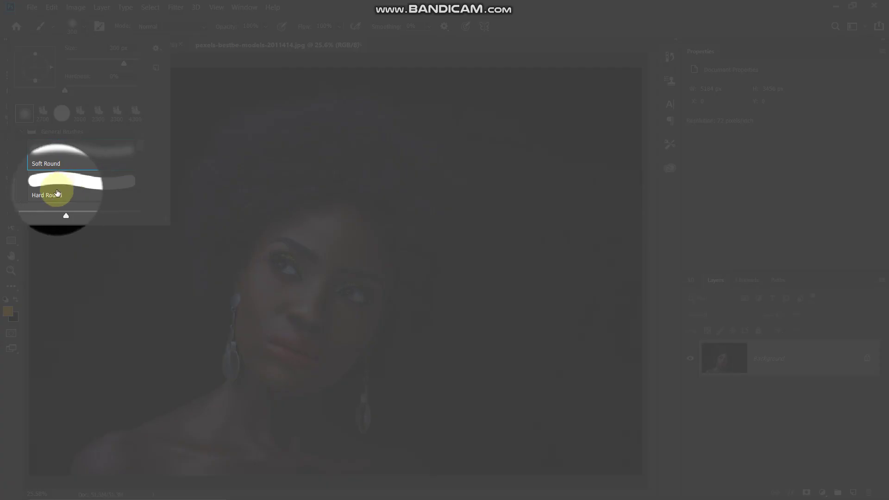
pyautogui.click(50, 190)
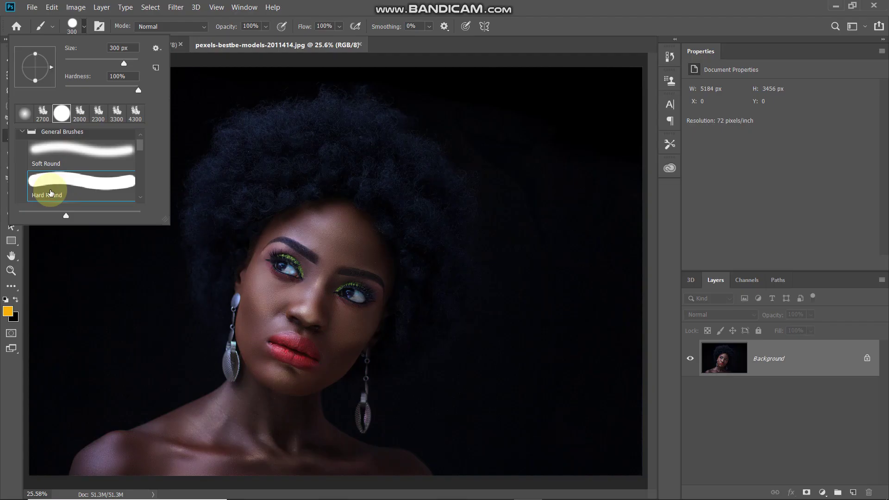
pyautogui.click(119, 47)
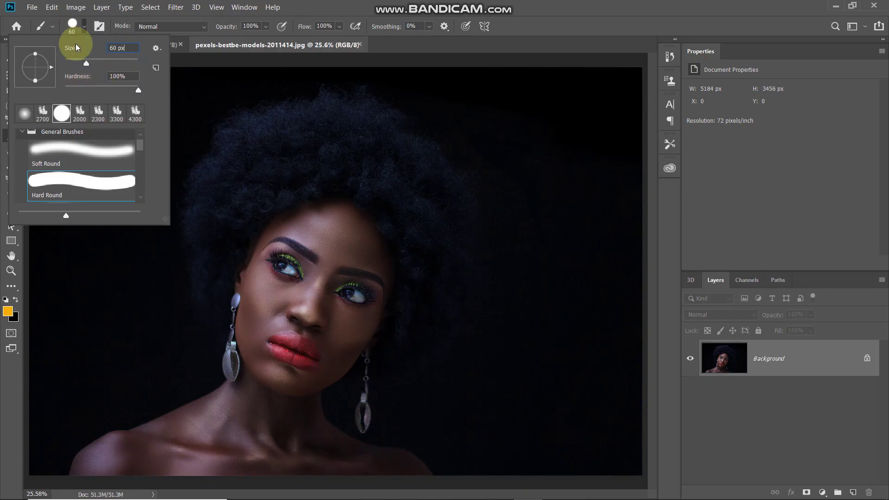
pyautogui.click(81, 31)
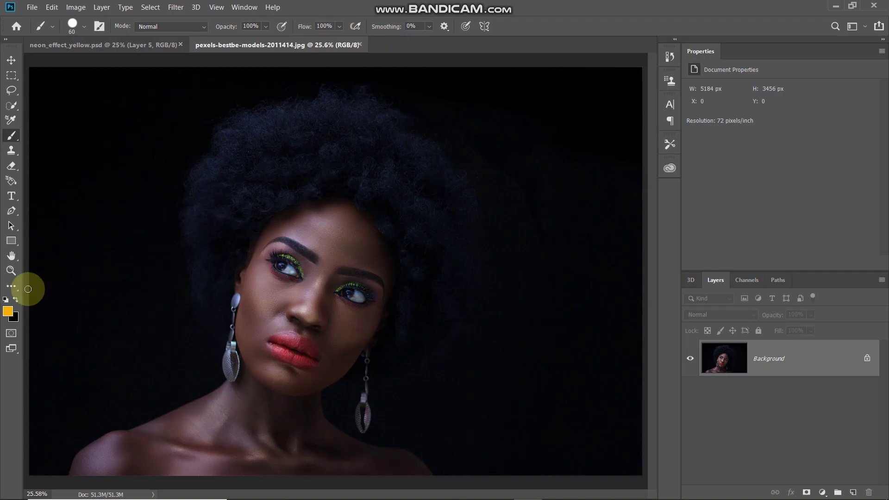
# Set the foreground color to pure white (ffffff)
pyautogui.click(9, 314)
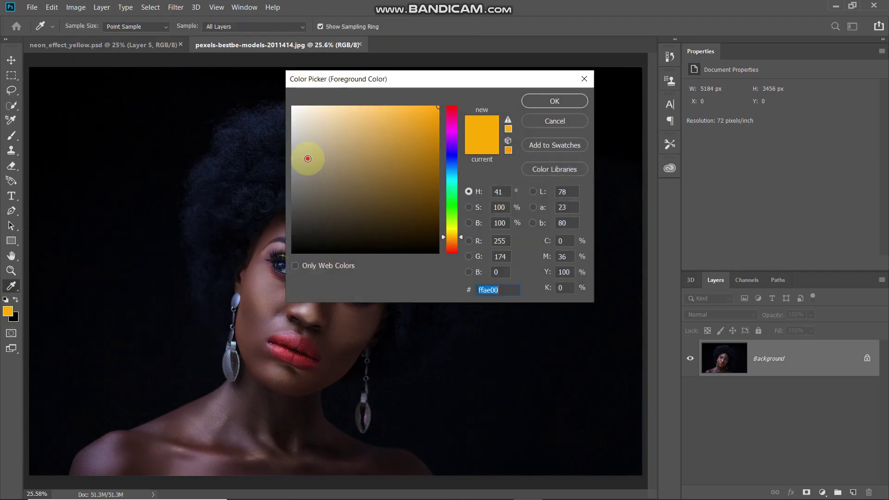
pyautogui.moveTo(307, 158); pyautogui.dragTo(271, 81)
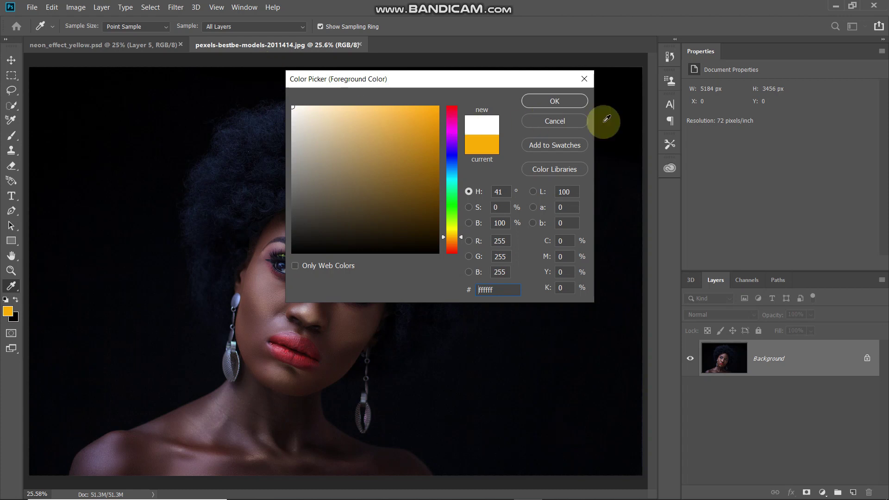
pyautogui.click(546, 104)
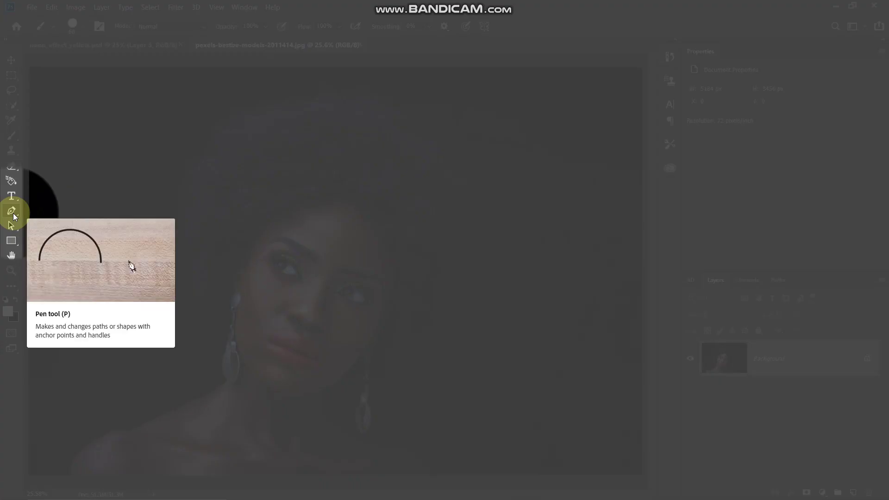
# Draw a closed triangular path around the woman's face with the Pen tool in Path mode
pyautogui.moveTo(13, 213); pyautogui.dragTo(41, 211)
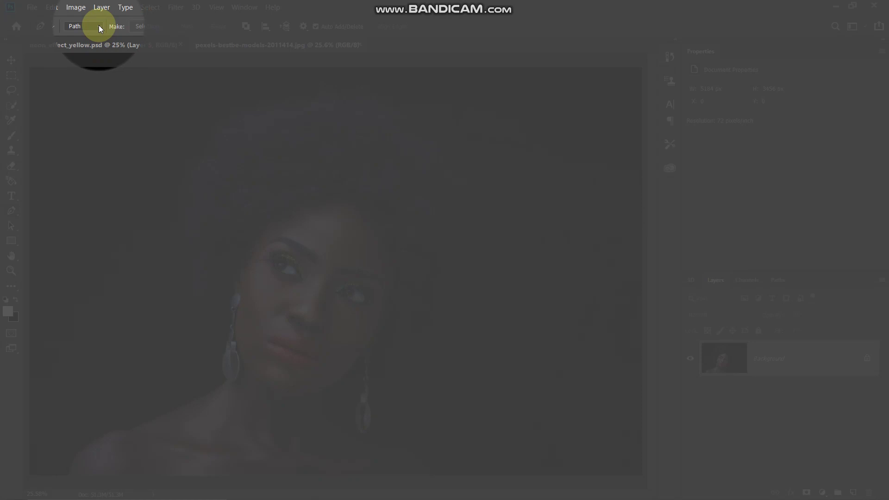
pyautogui.click(99, 26)
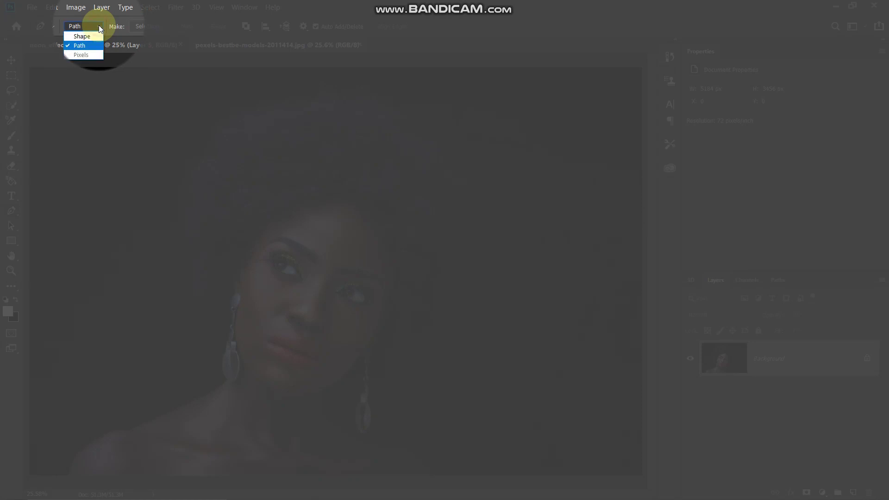
pyautogui.click(84, 44)
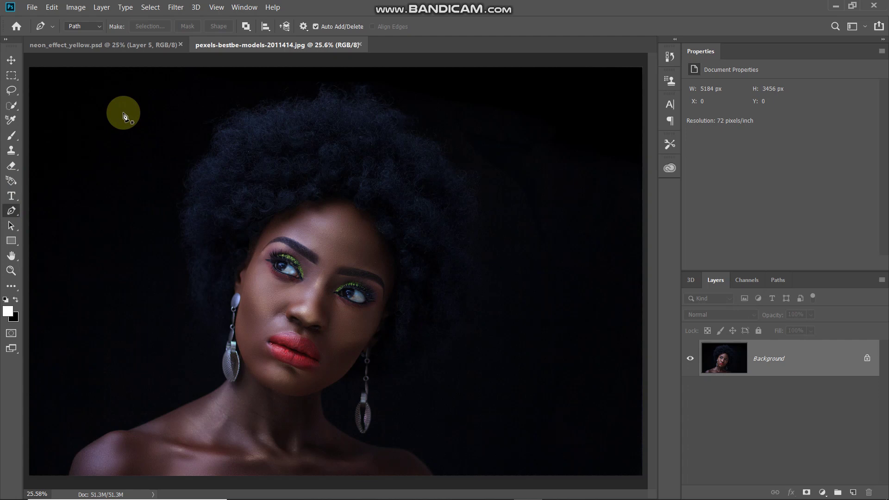
pyautogui.click(105, 130)
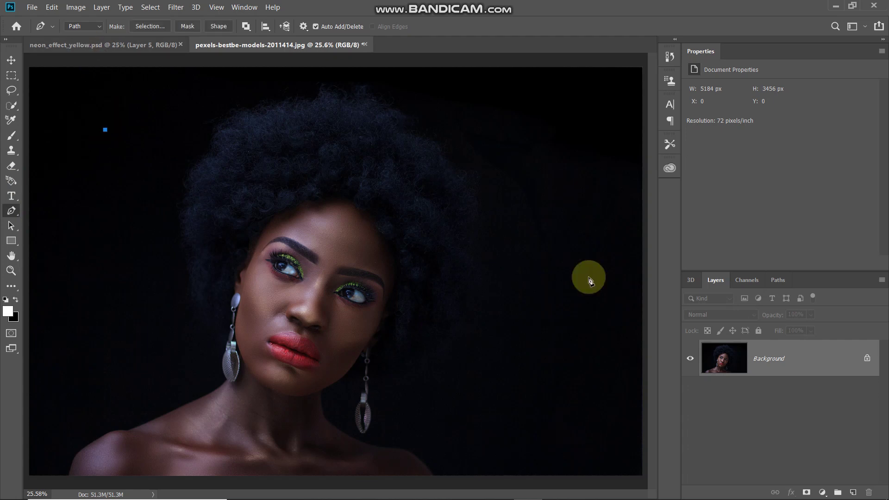
pyautogui.click(589, 277)
pyautogui.click(266, 436)
pyautogui.click(105, 130)
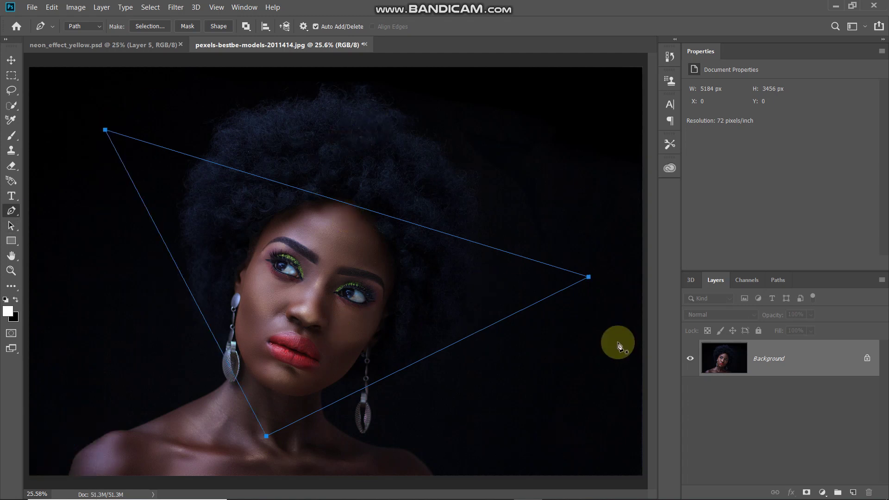
# Add a new layer and stroke the triangular path on it with the Brush, leaving Simulate Pressure off
pyautogui.click(852, 492)
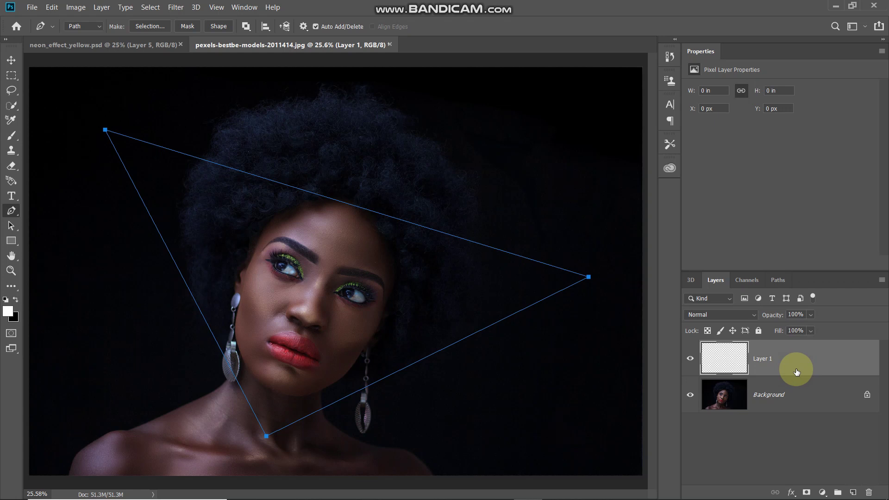
pyautogui.rightClick(212, 203)
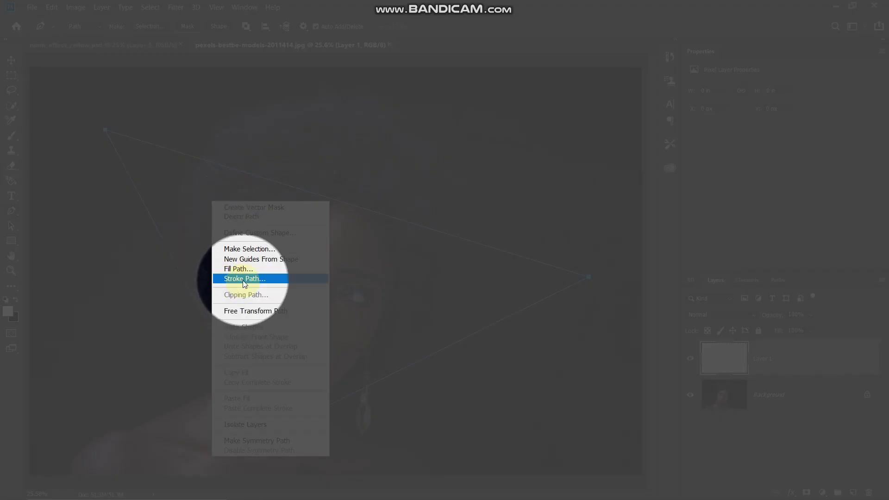
pyautogui.click(245, 279)
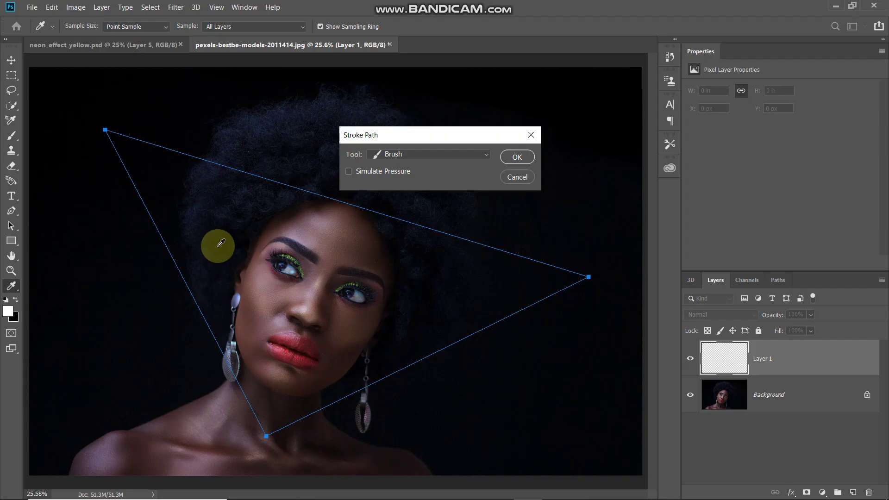
pyautogui.click(412, 155)
pyautogui.click(388, 176)
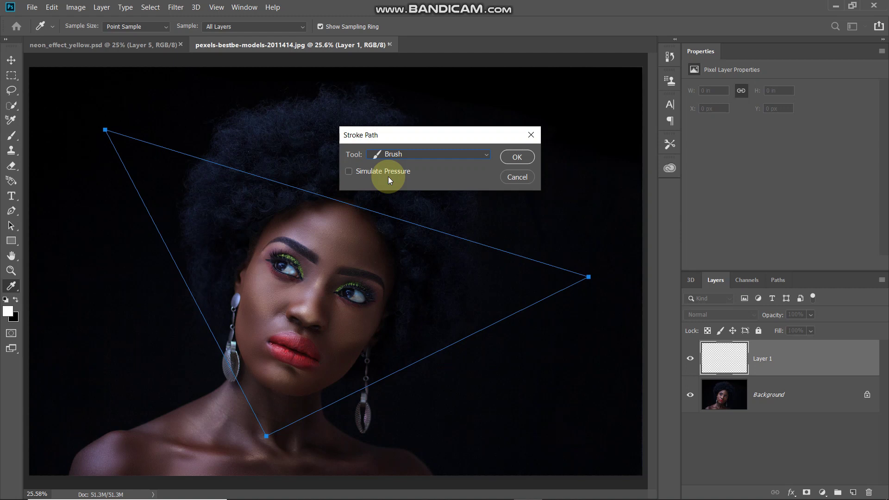
pyautogui.click(531, 157)
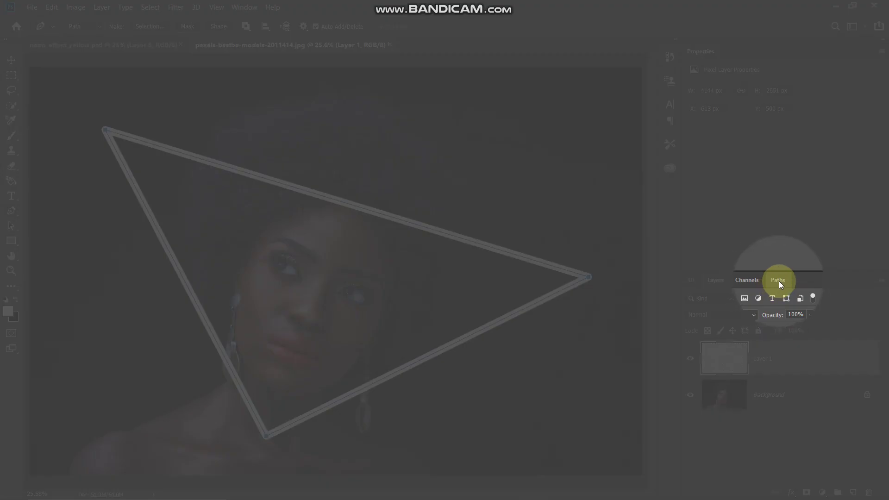
# Save the work path under the name Tube and deselect it
pyautogui.click(779, 281)
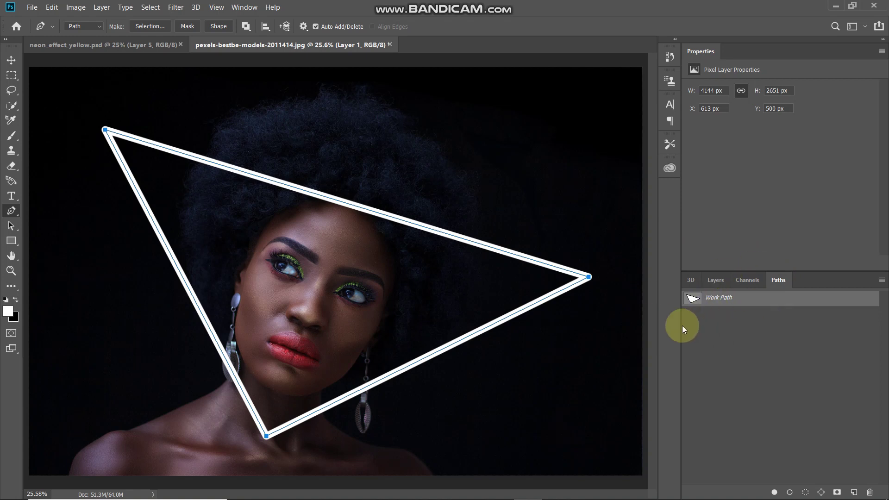
pyautogui.doubleClick(717, 301)
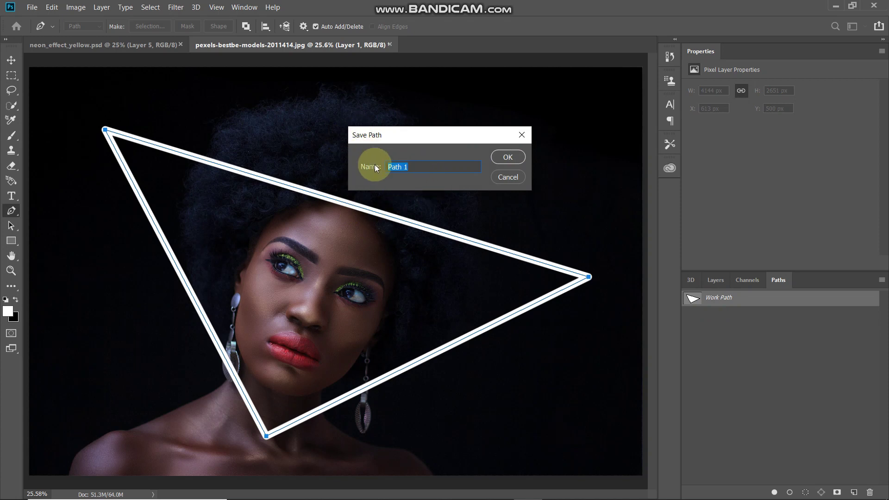
pyautogui.write('Tube')
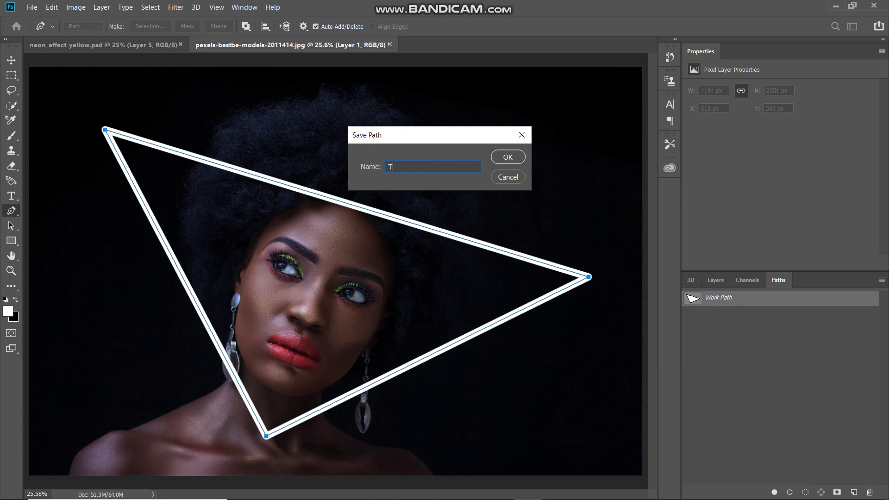
pyautogui.click(508, 157)
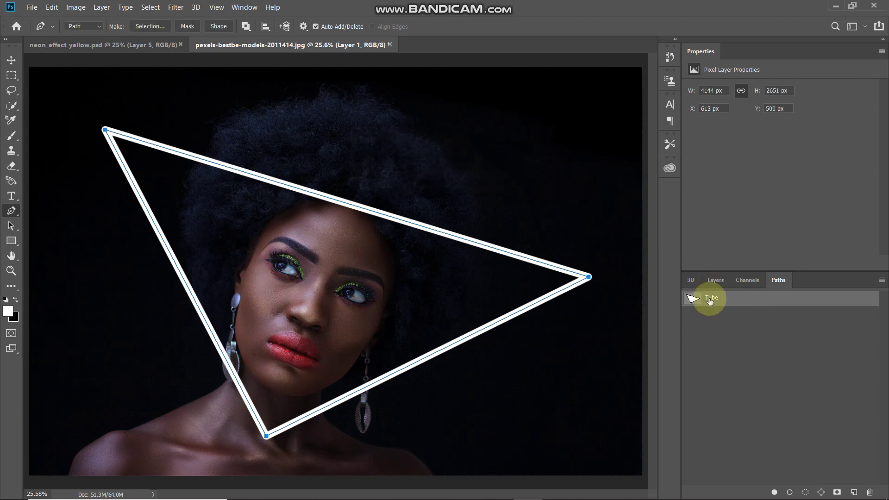
pyautogui.click(771, 341)
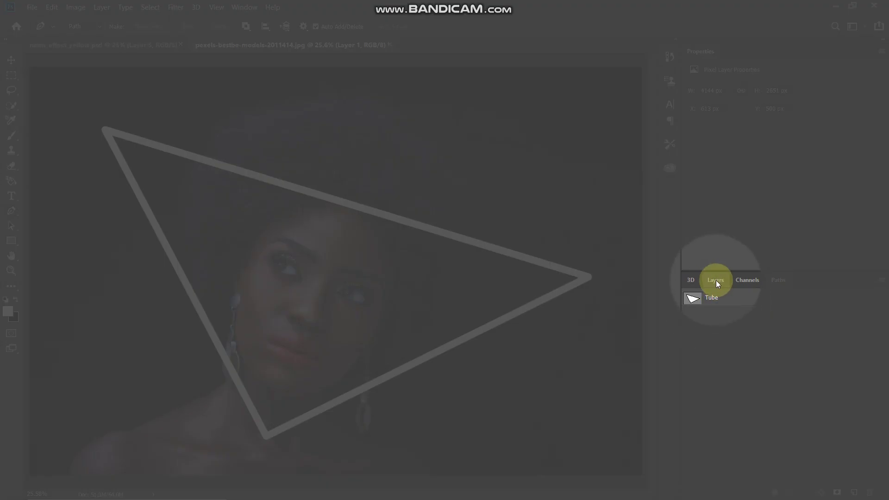
# Add a Color Overlay to the triangle layer in orange ff8c04 with Normal blend mode and 100% opacity
pyautogui.click(716, 279)
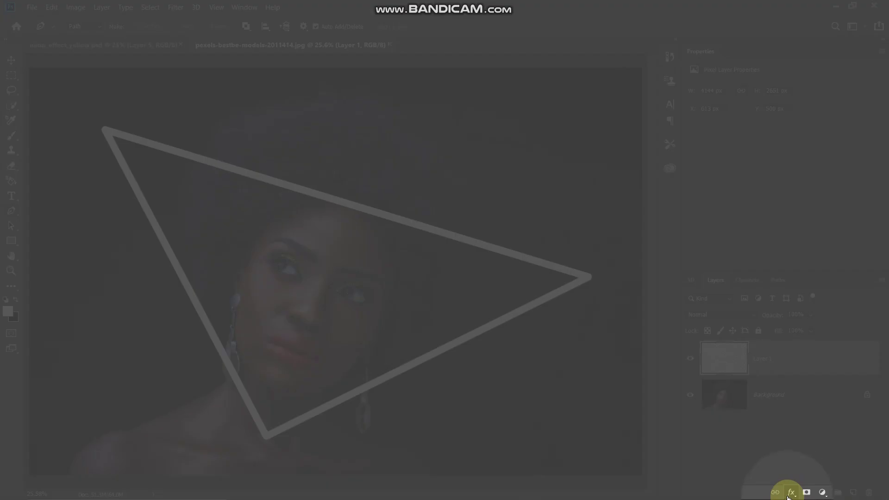
pyautogui.click(790, 494)
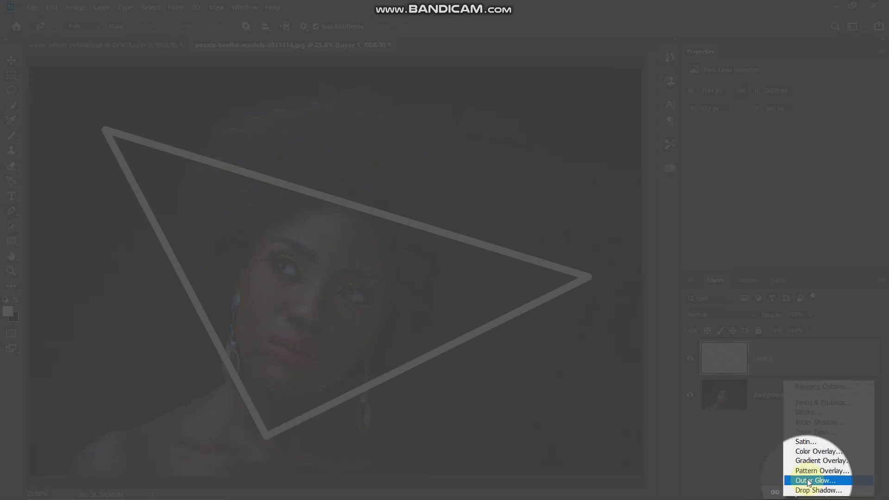
pyautogui.click(808, 452)
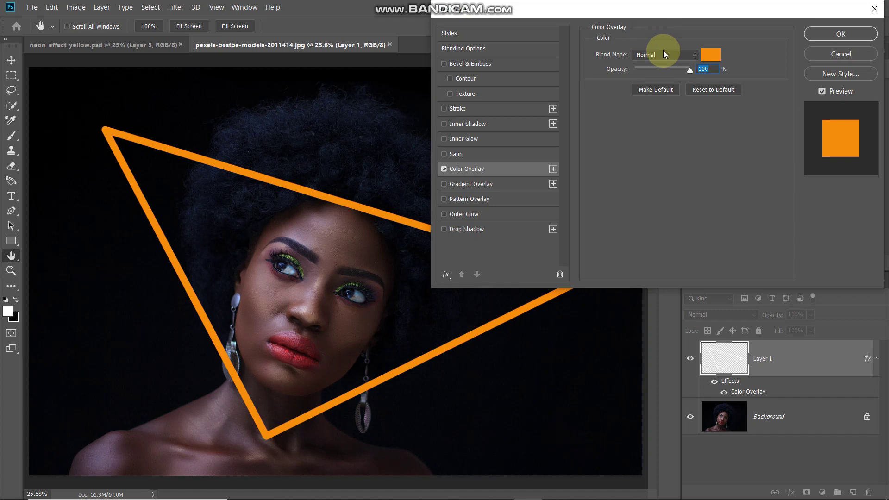
pyautogui.click(710, 54)
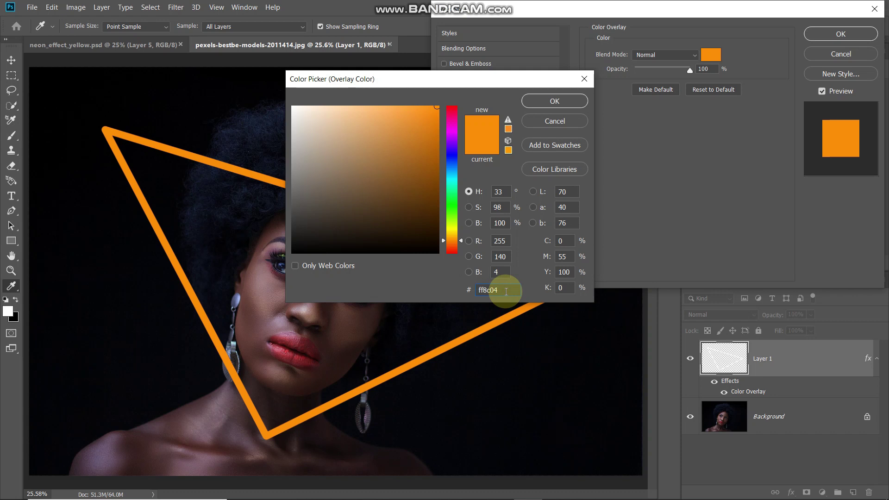
pyautogui.click(546, 96)
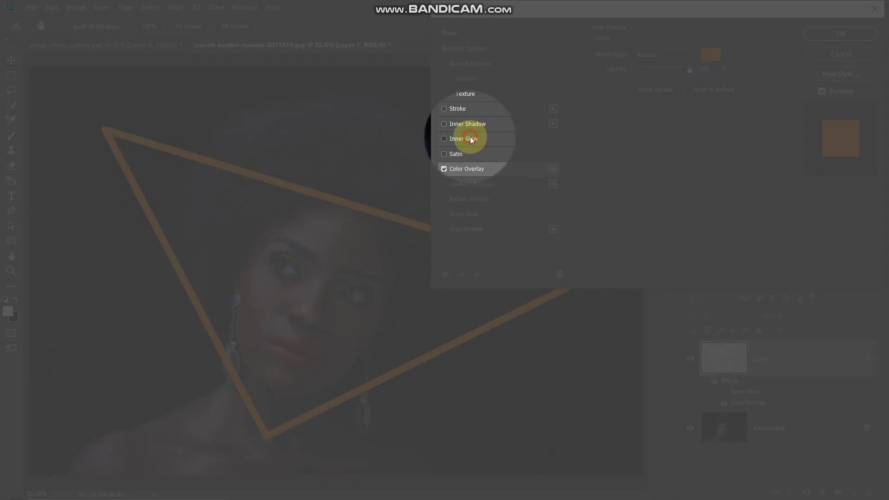
# Add an Inner Glow to the triangle layer with Normal blend mode, 100% opacity, 0% noise and white ffffff as its color
pyautogui.click(470, 140)
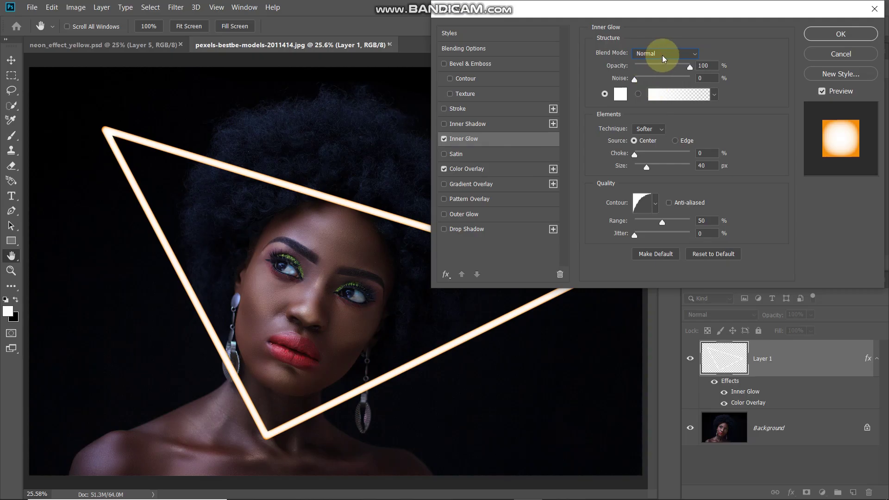
pyautogui.click(713, 65)
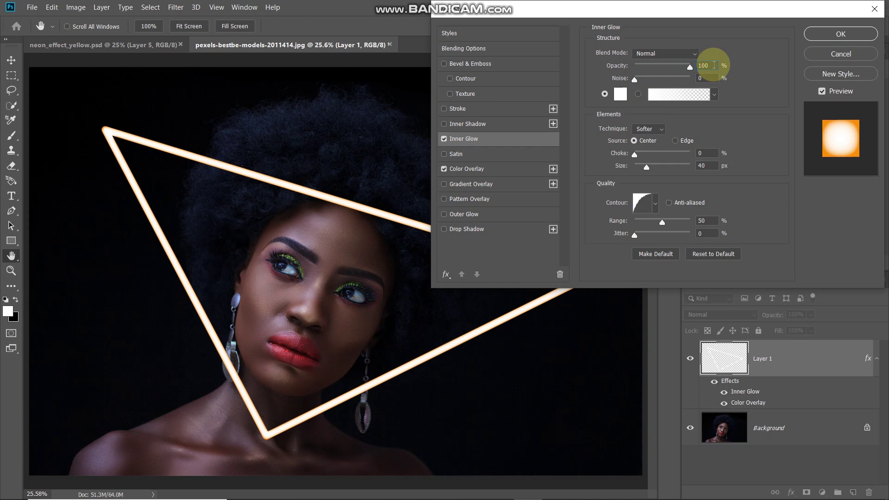
pyautogui.click(704, 77)
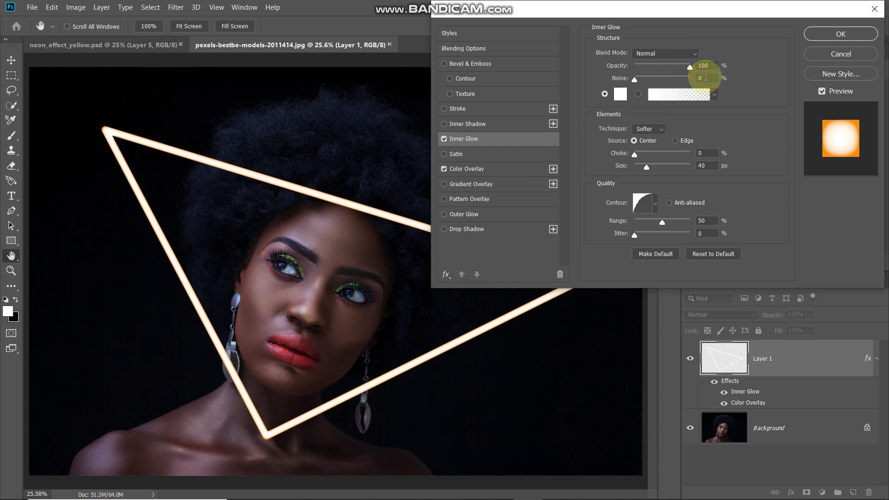
pyautogui.click(621, 95)
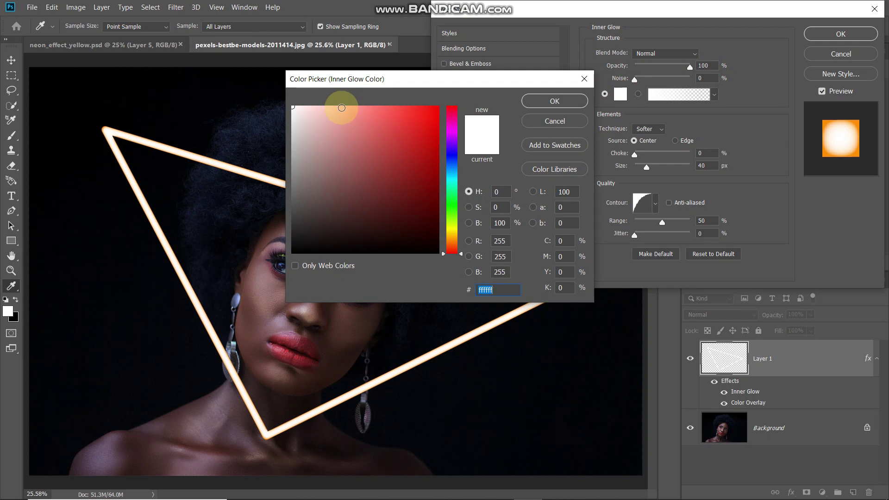
pyautogui.click(554, 100)
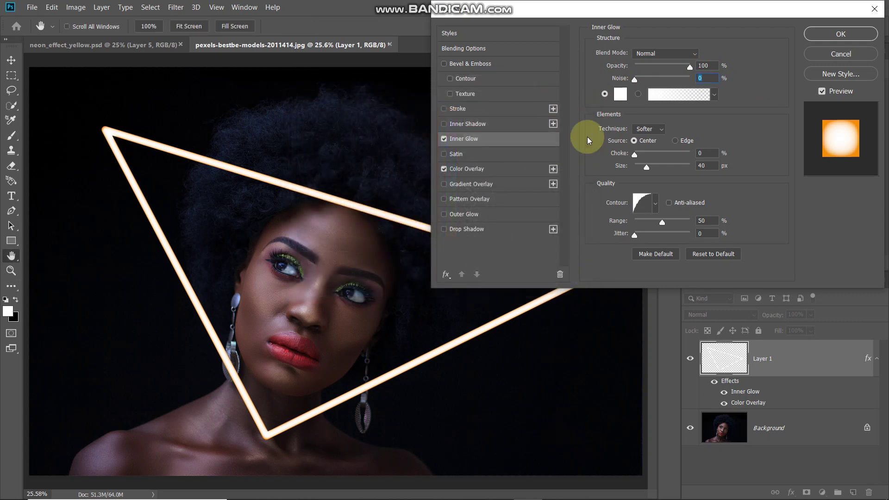
# Give the Inner Glow the Softer technique, Center source, 0% choke, 40 px size and the half-round contour
pyautogui.click(644, 129)
pyautogui.click(645, 139)
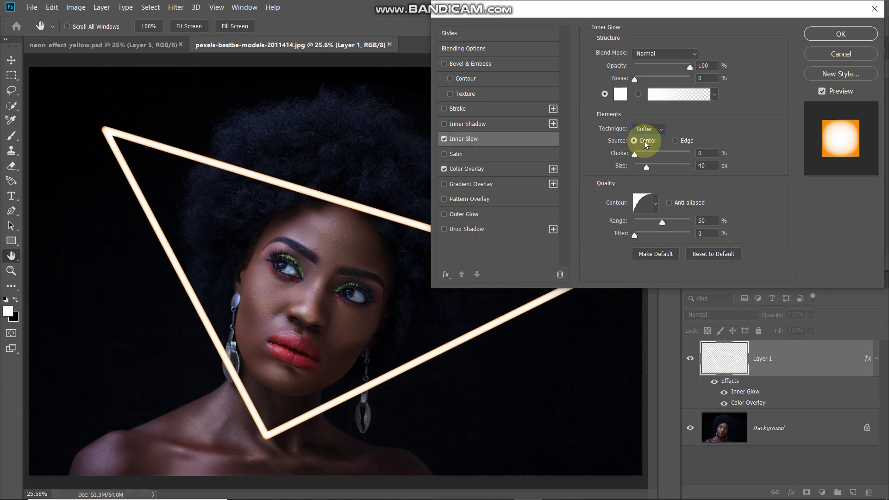
pyautogui.click(706, 153)
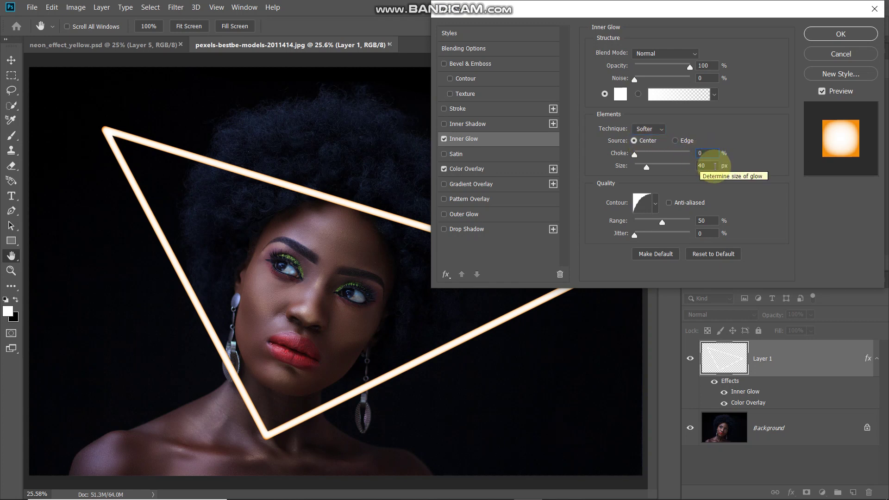
pyautogui.click(715, 166)
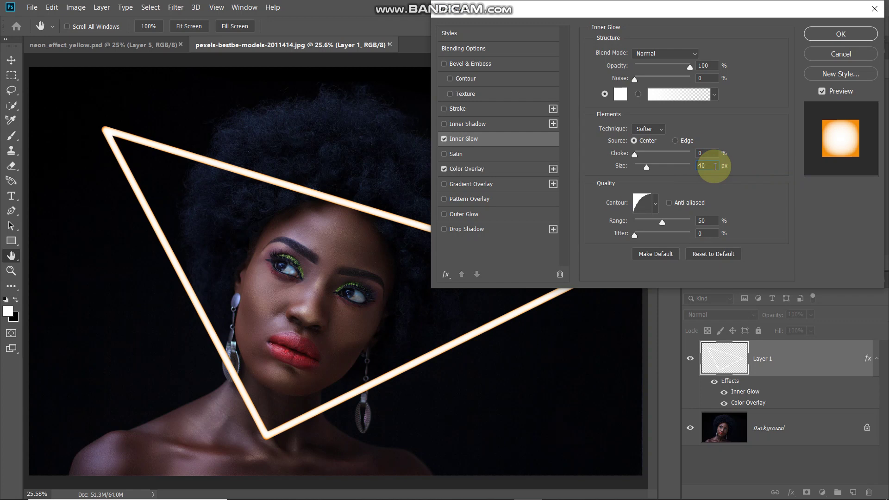
pyautogui.click(654, 204)
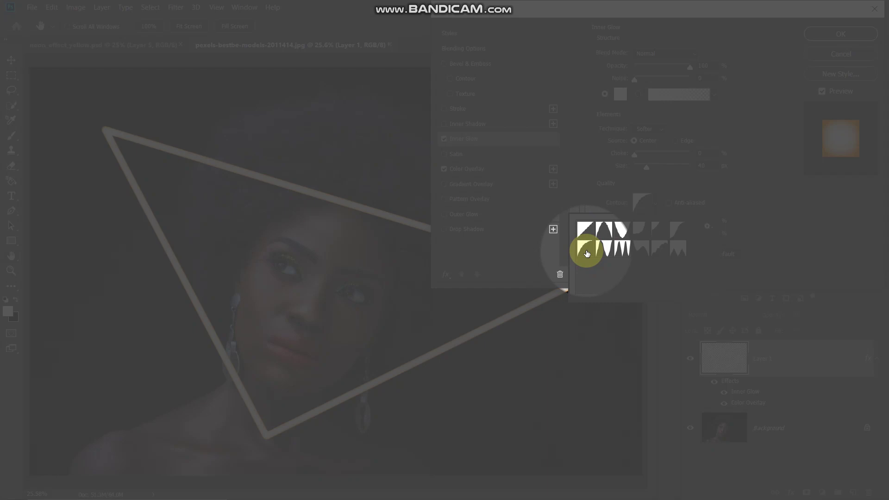
pyautogui.click(587, 253)
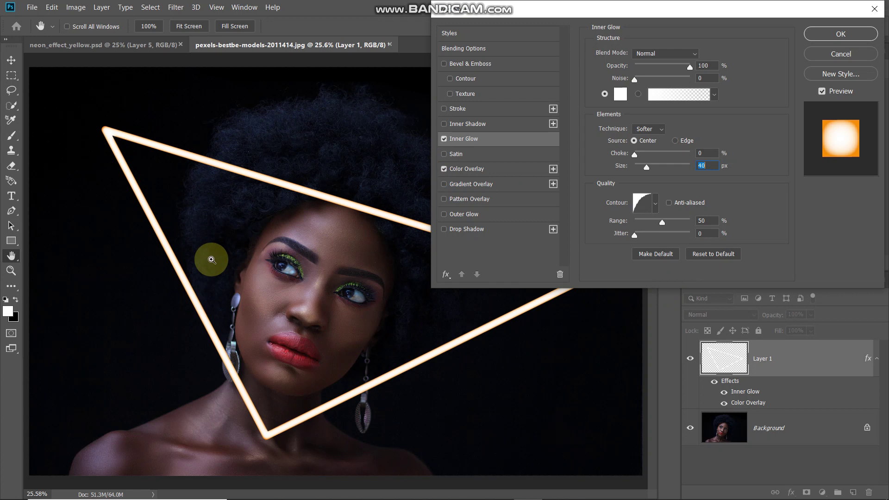
# Compare the triangle tube up close with the Inner Glow switched off and on
pyautogui.hotkey('ctrl', '+')
pyautogui.hotkey('ctrl', '+')
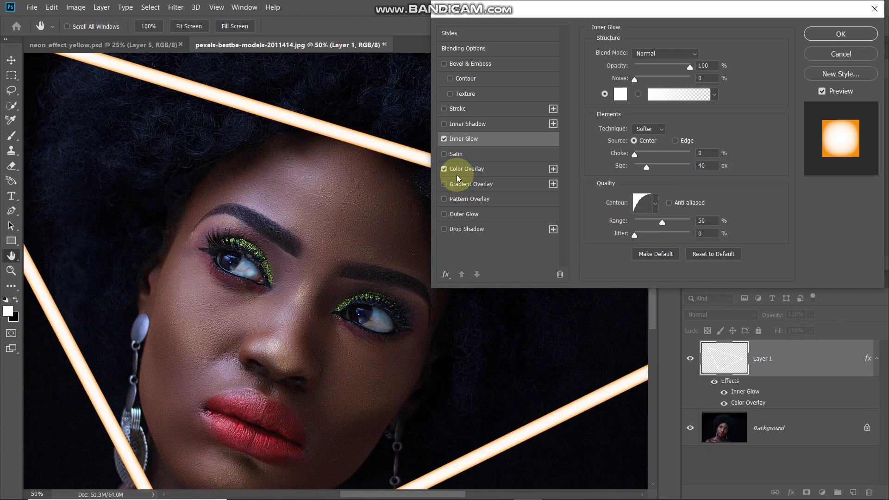
pyautogui.click(445, 140)
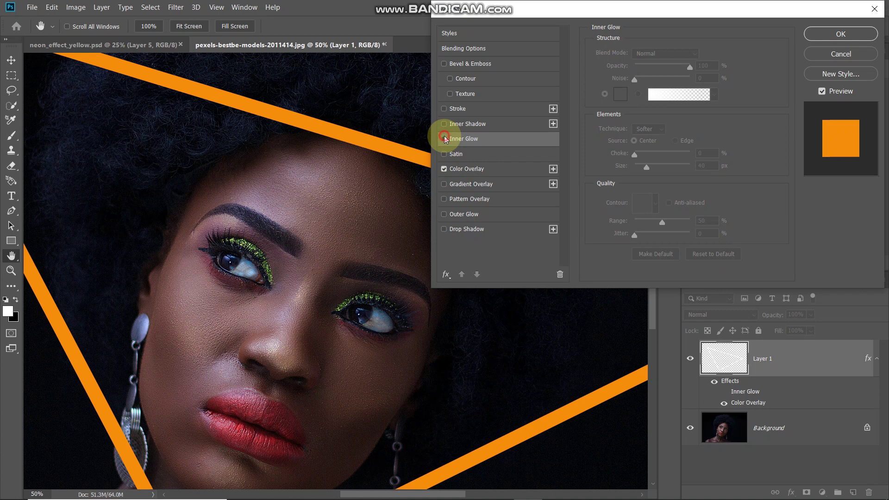
pyautogui.click(444, 139)
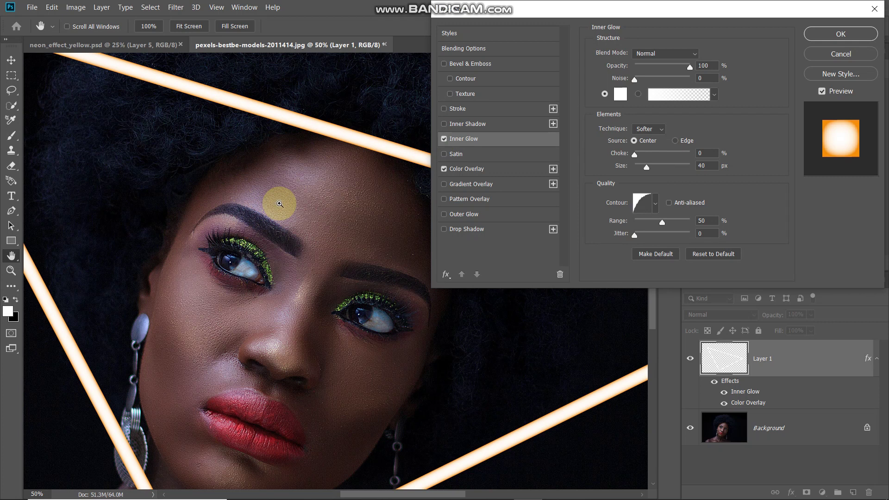
pyautogui.hotkey('ctrl', '-')
pyautogui.hotkey('ctrl', '-')
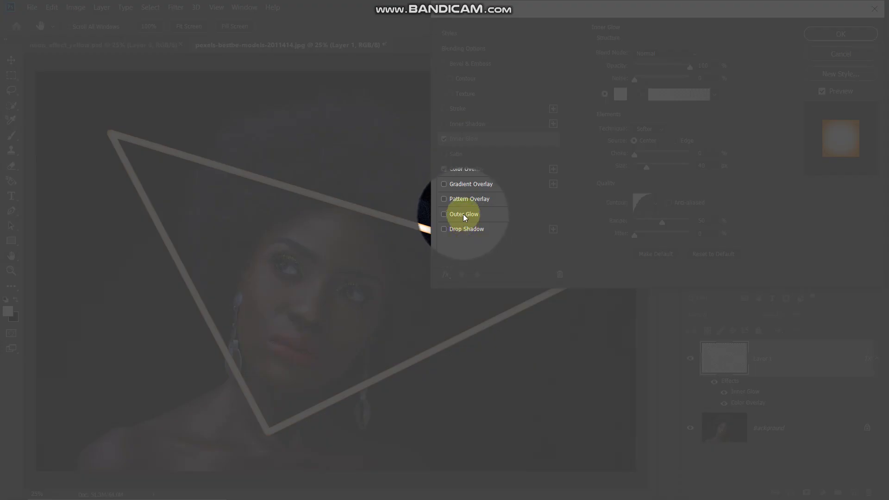
# Add an Outer Glow with Linear Dodge (Add) blend mode, 52% opacity, 0% noise and orange ffa800 as its color
pyautogui.click(464, 215)
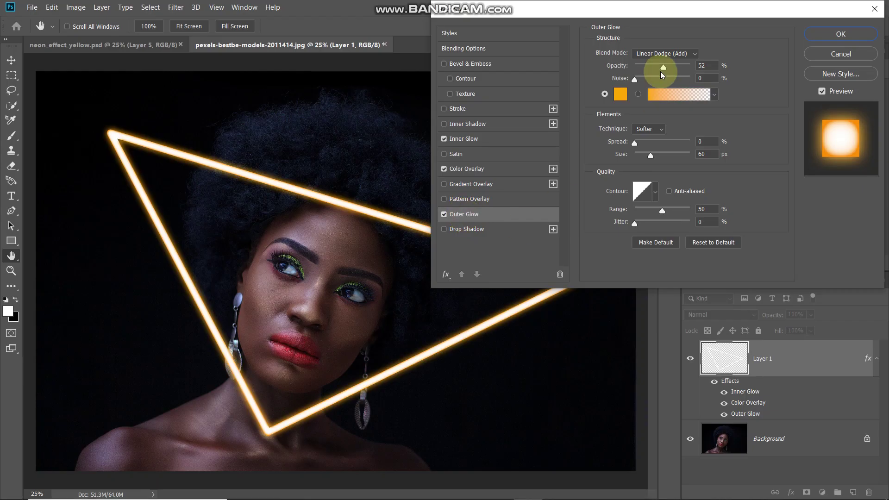
pyautogui.click(662, 55)
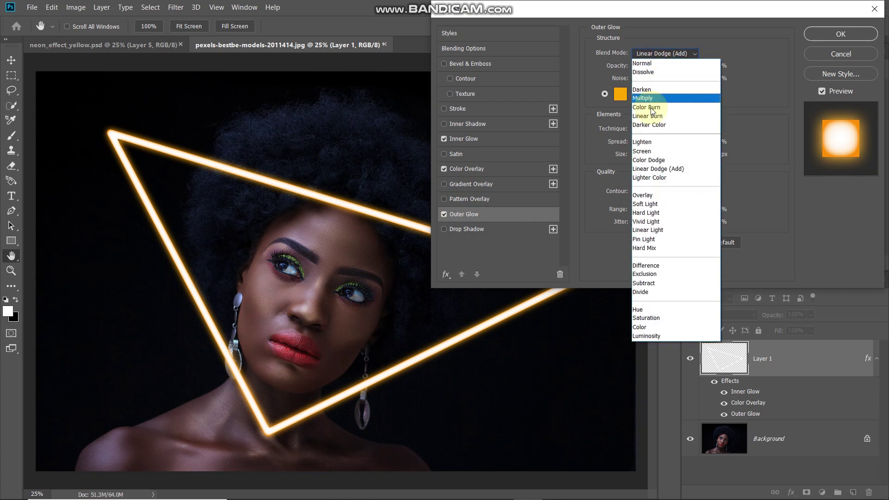
pyautogui.click(653, 169)
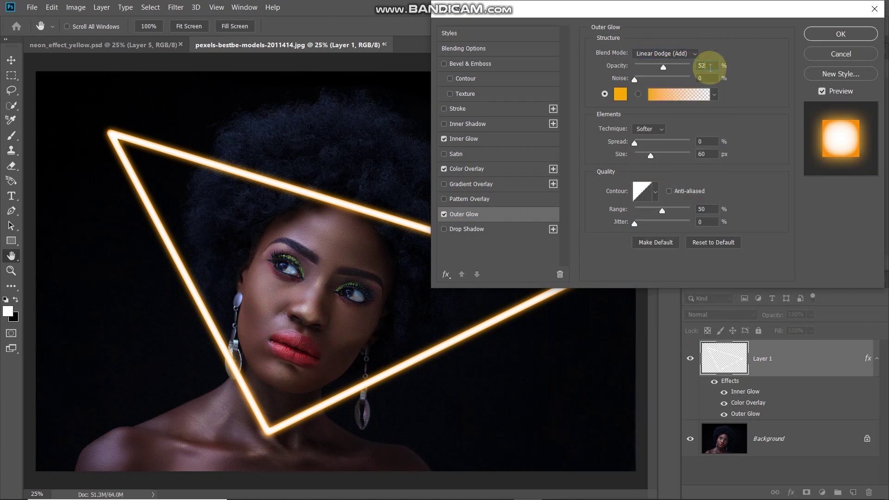
pyautogui.click(707, 76)
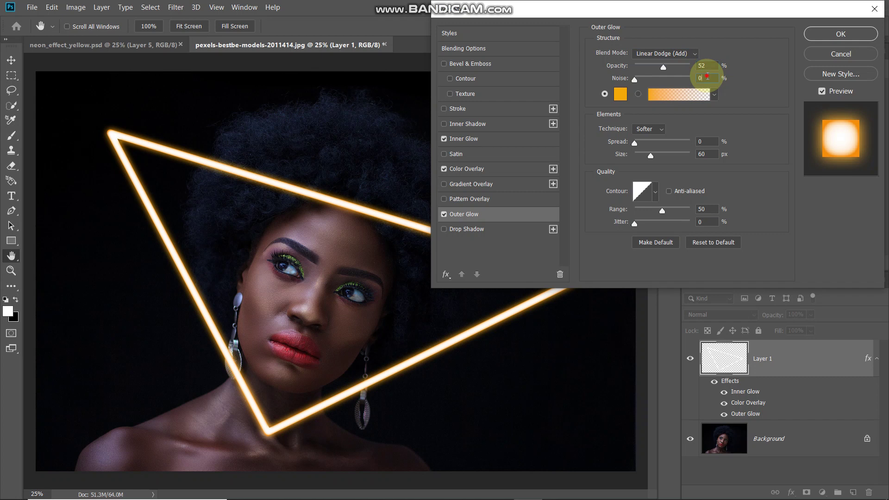
pyautogui.click(621, 95)
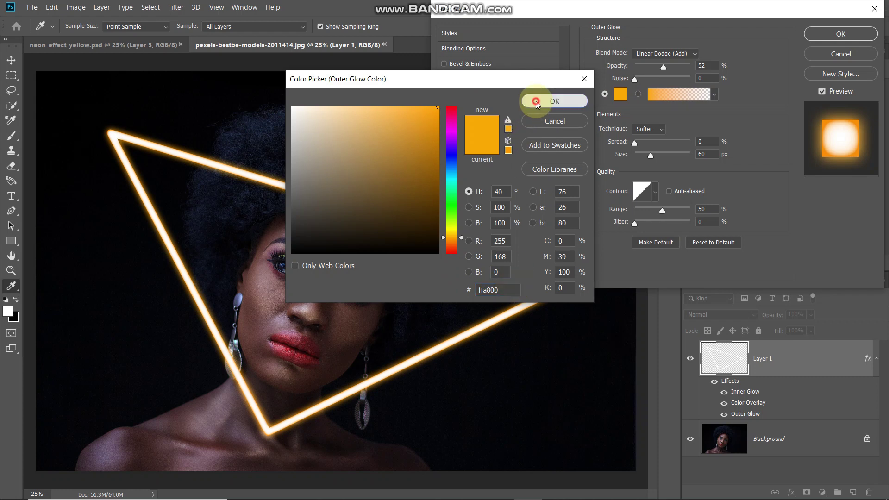
pyautogui.click(536, 101)
# Give the Outer Glow the Softer technique, 0% spread and 60 px size, and compare the tube with the glow off and on
pyautogui.click(647, 128)
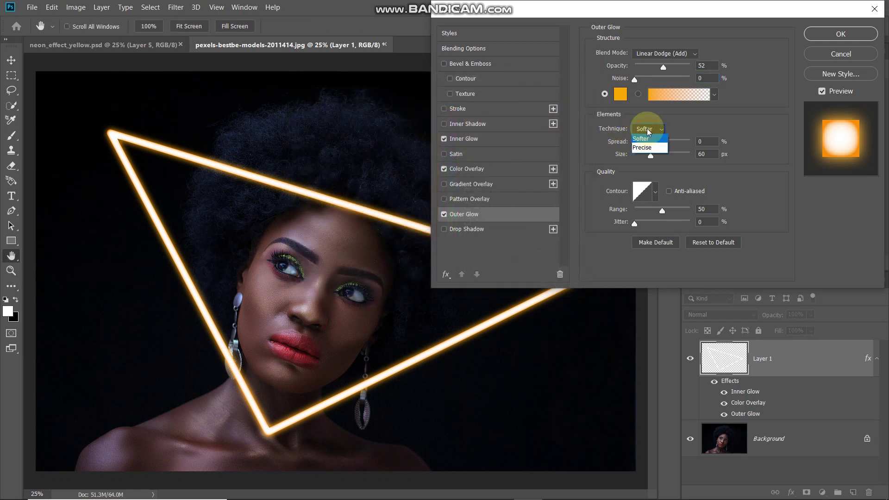
pyautogui.click(644, 139)
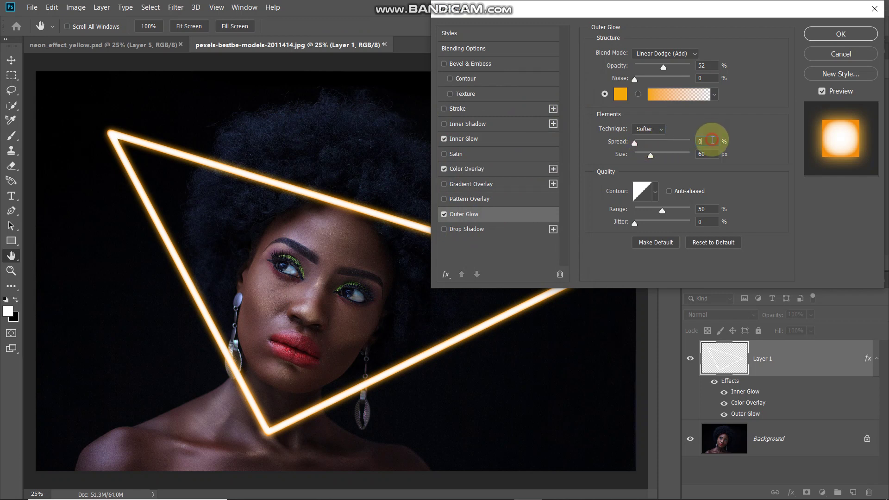
pyautogui.click(713, 141)
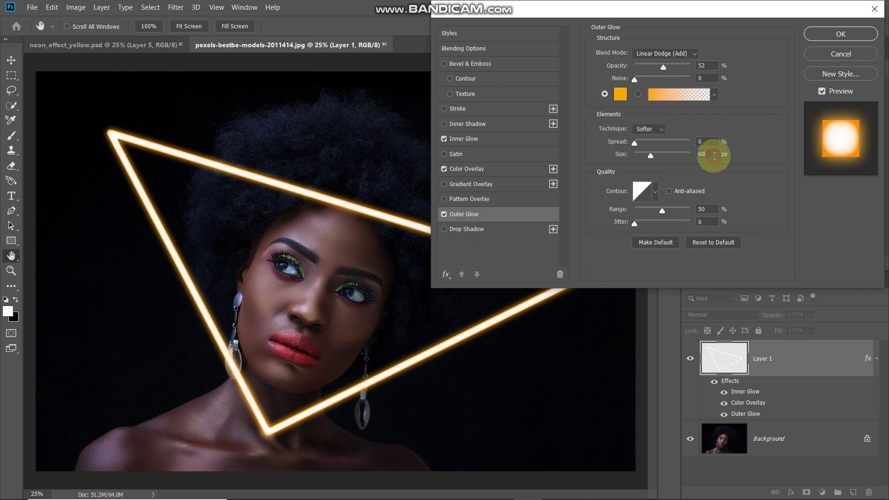
pyautogui.click(715, 156)
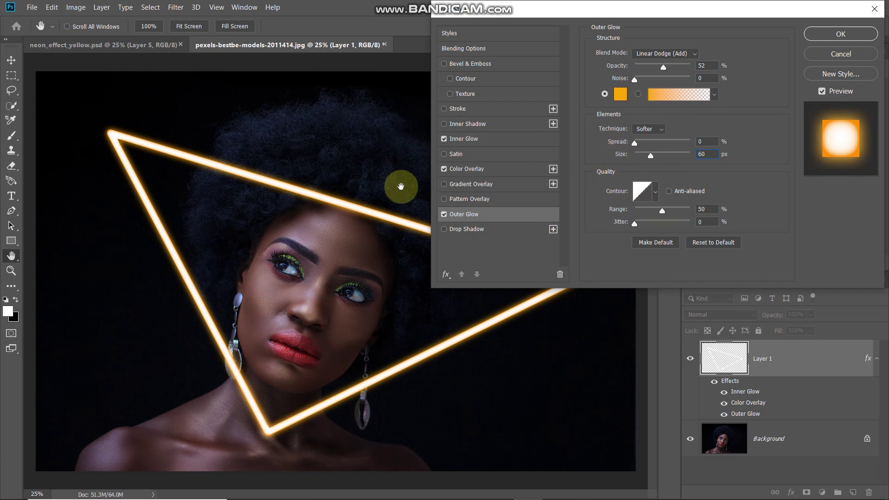
pyautogui.click(443, 215)
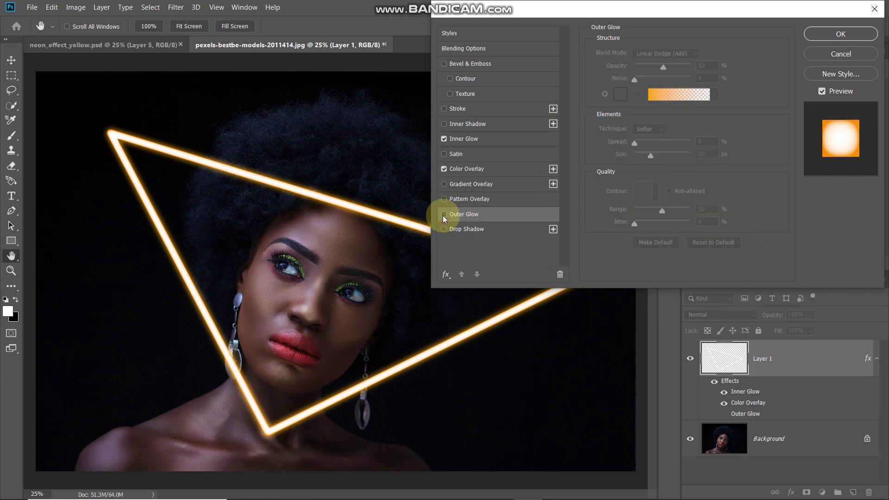
pyautogui.click(444, 215)
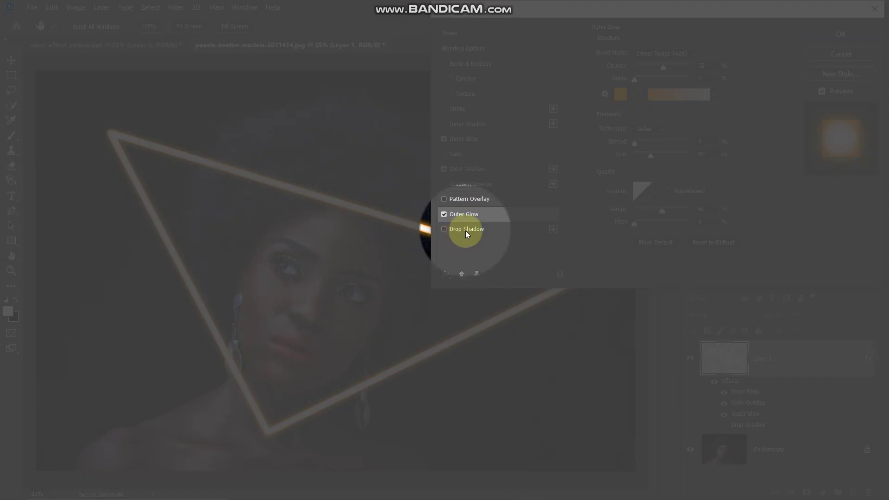
# Add a Drop Shadow to the triangle layer with Linear Dodge (Add) blend mode and the color ffae00
pyautogui.click(467, 235)
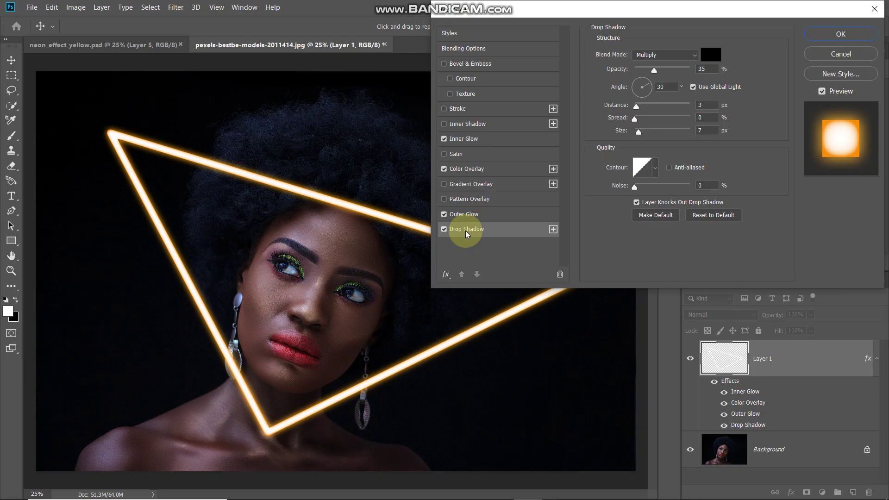
pyautogui.click(655, 55)
pyautogui.click(657, 170)
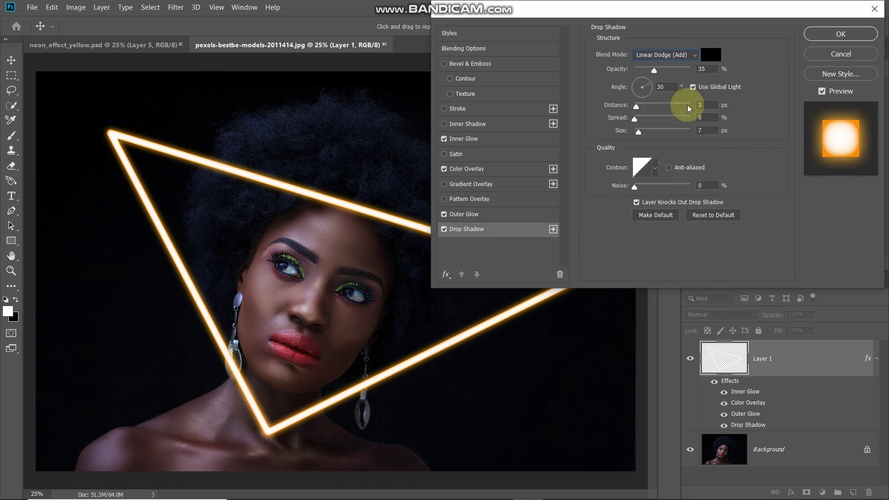
pyautogui.click(710, 54)
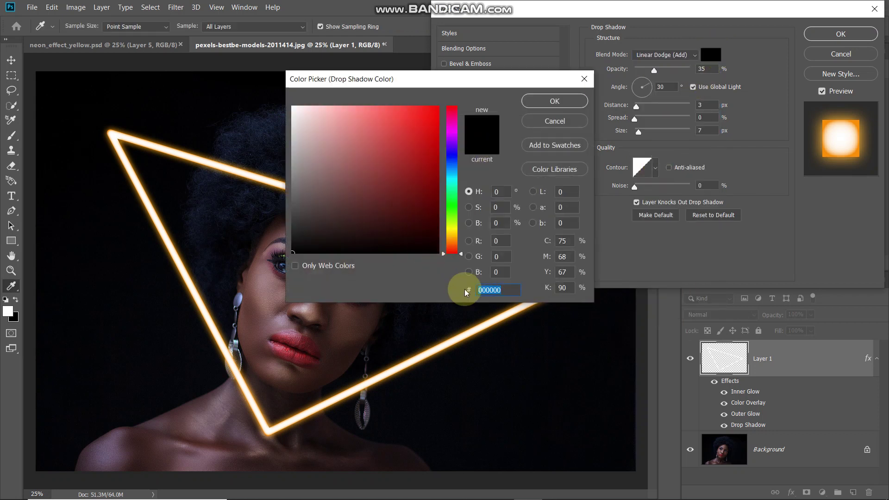
pyautogui.write('ff')
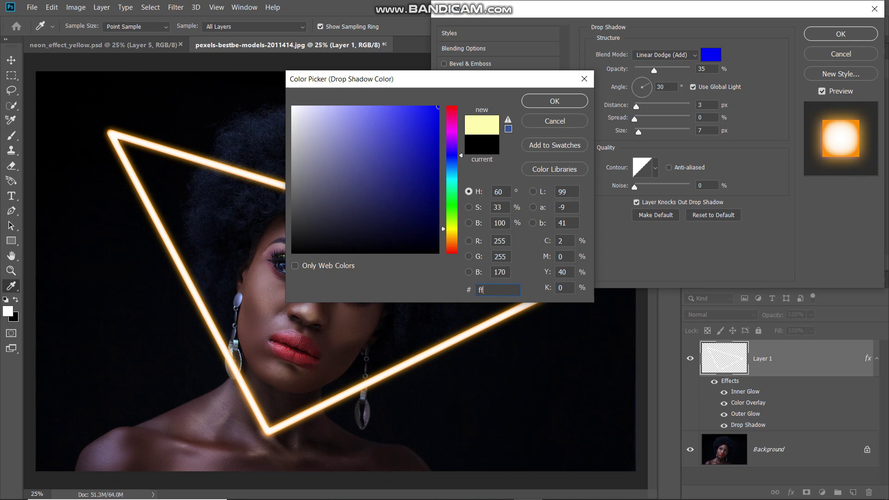
pyautogui.write('ae00')
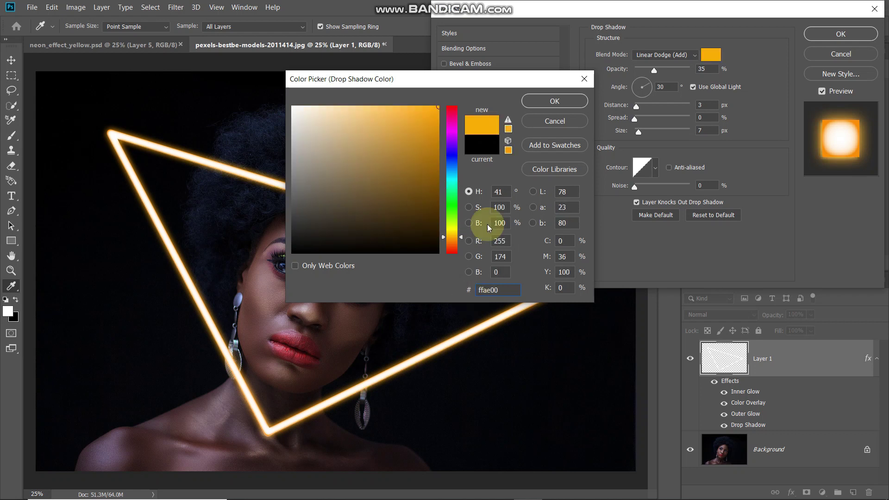
pyautogui.click(555, 102)
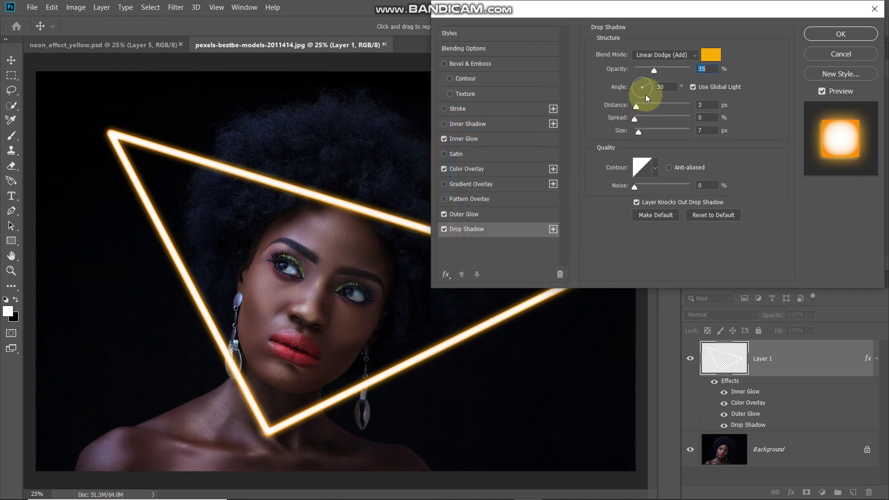
# Set the Drop Shadow to 100% opacity, 0 px distance, 0% spread and 250 px size
pyautogui.moveTo(655, 72); pyautogui.dragTo(723, 68)
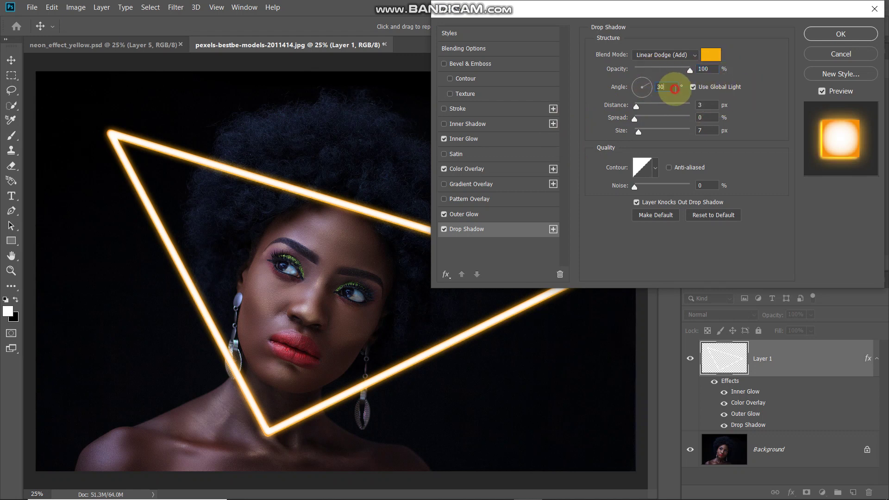
pyautogui.click(709, 105)
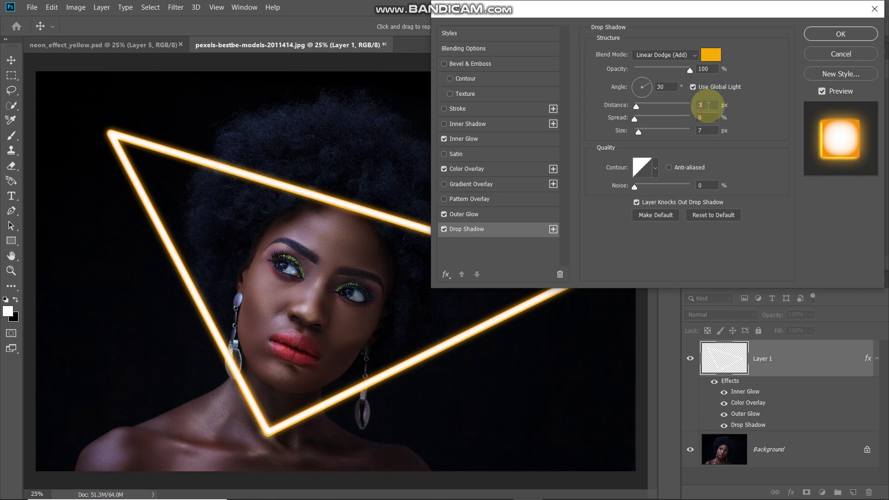
pyautogui.write('0')
pyautogui.press('Tab')
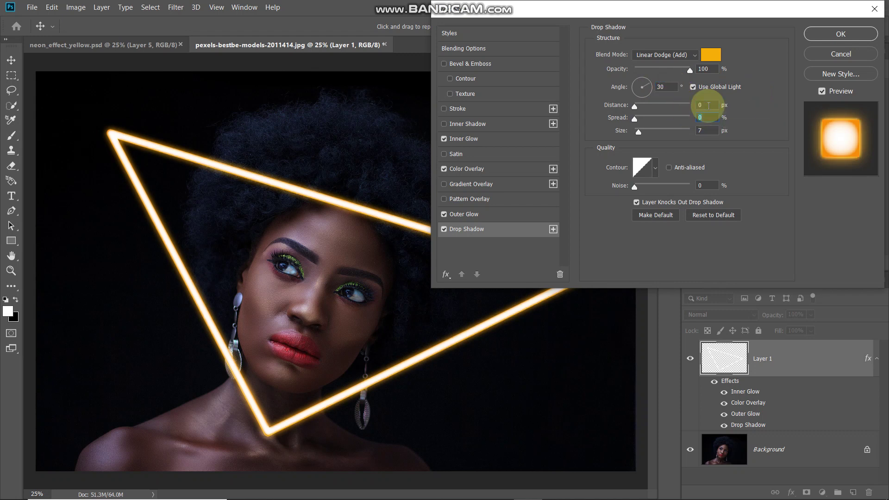
pyautogui.press('Tab')
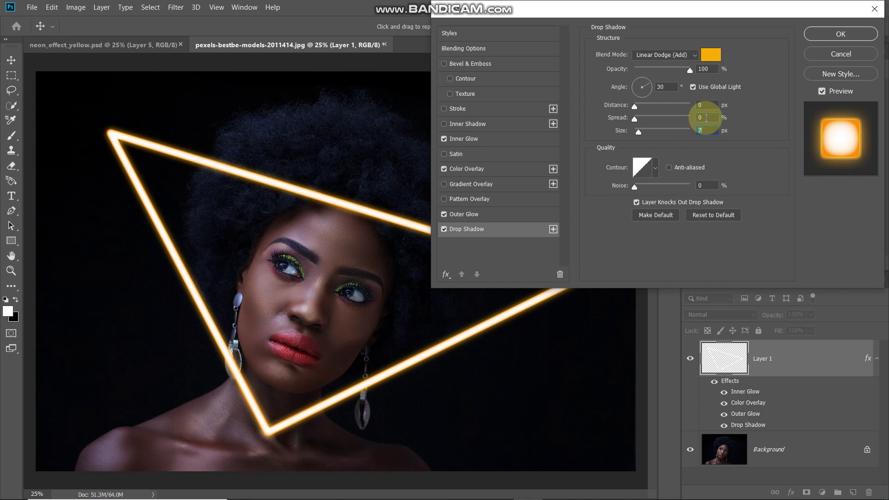
pyautogui.write('250')
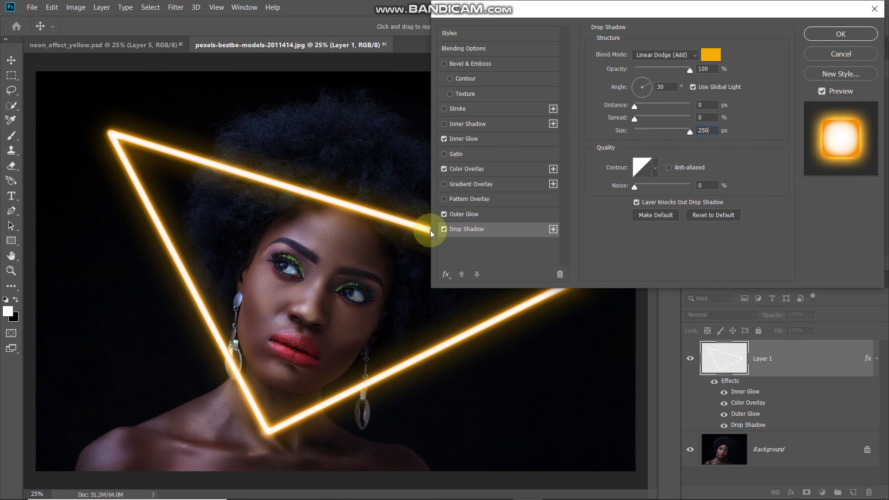
# Compare the tube with the Drop Shadow off and on, and apply the layer styles with it enabled
pyautogui.click(444, 229)
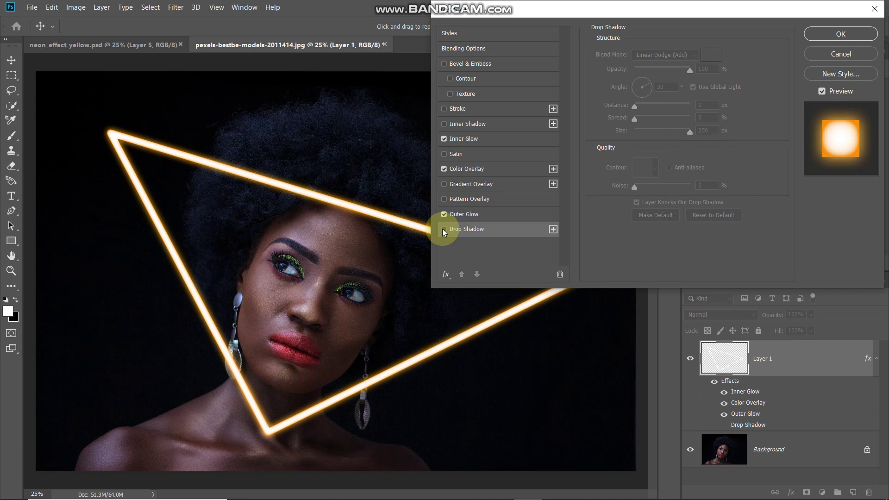
pyautogui.click(443, 229)
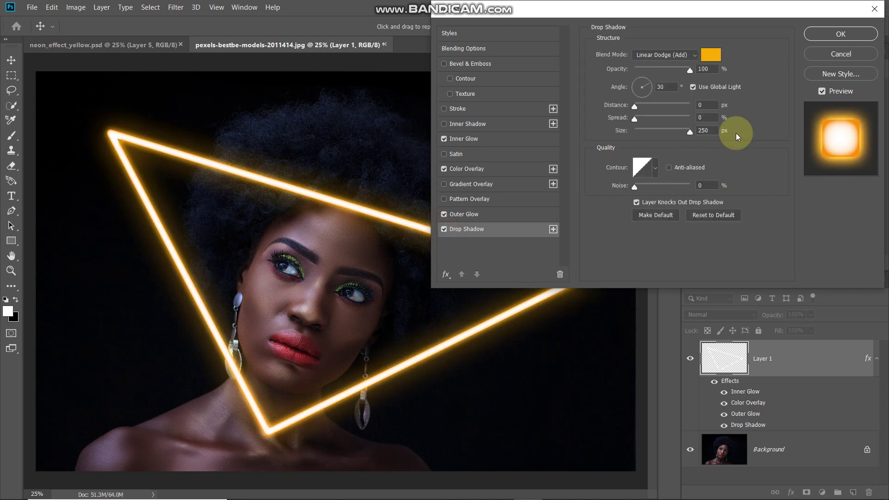
pyautogui.click(828, 36)
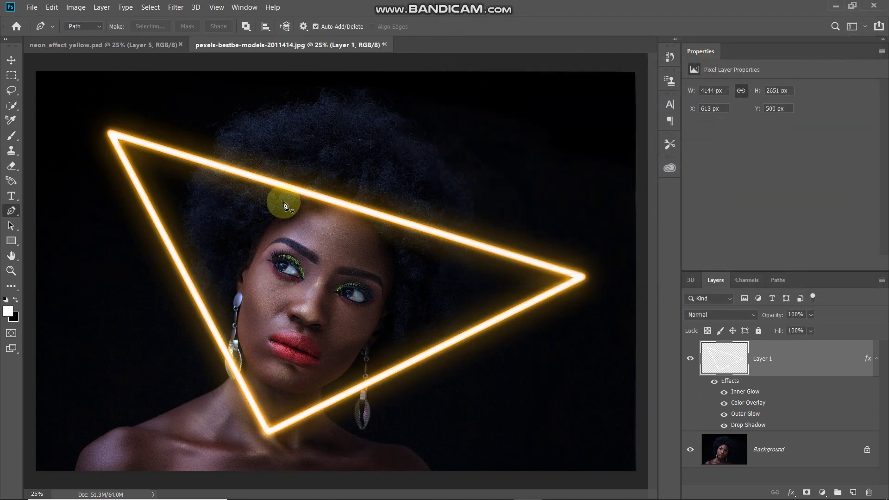
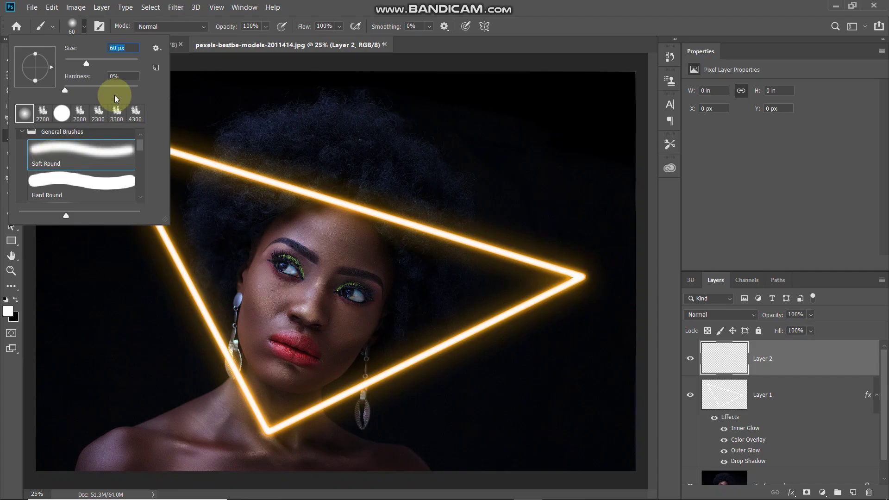
# Set the soft round brush to 1000 px size and the foreground color to orange ffae00
pyautogui.click(119, 49)
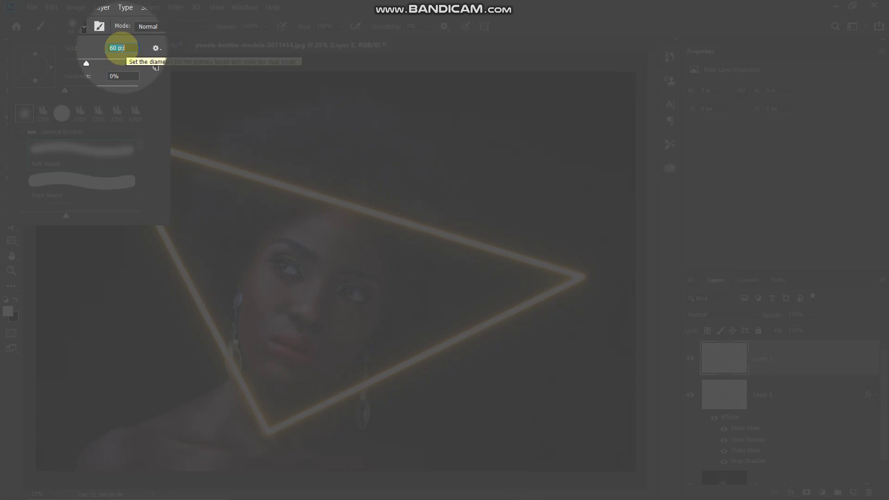
pyautogui.write('1000')
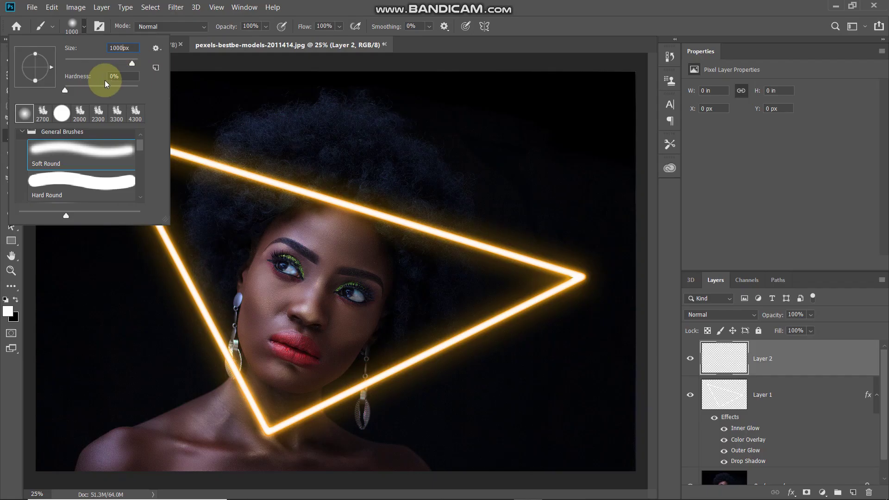
pyautogui.click(86, 26)
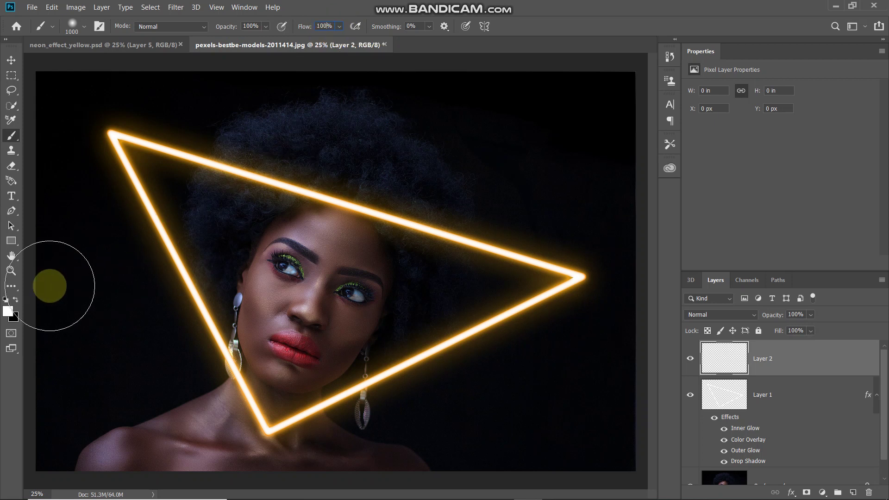
pyautogui.click(6, 314)
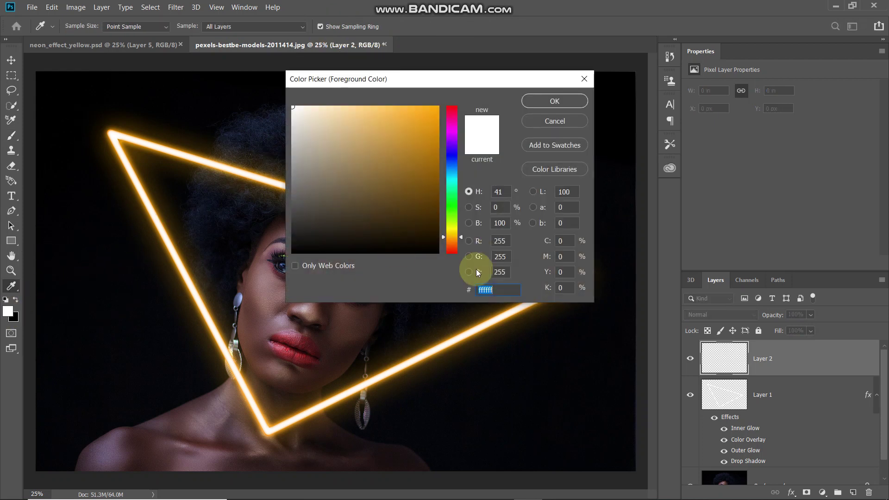
pyautogui.write('ffae00')
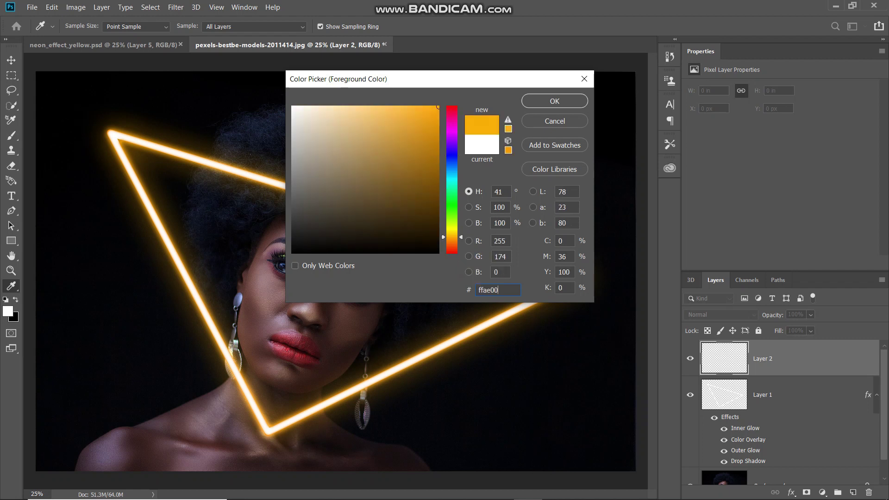
pyautogui.click(538, 102)
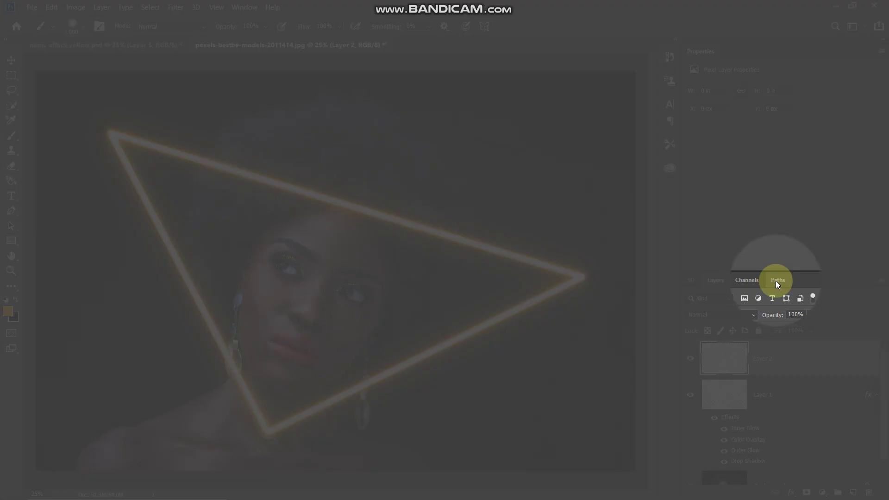
# Select the saved Tube path and activate the Pen Tool in Path mode, keeping Layer 2 as the target layer
pyautogui.click(776, 280)
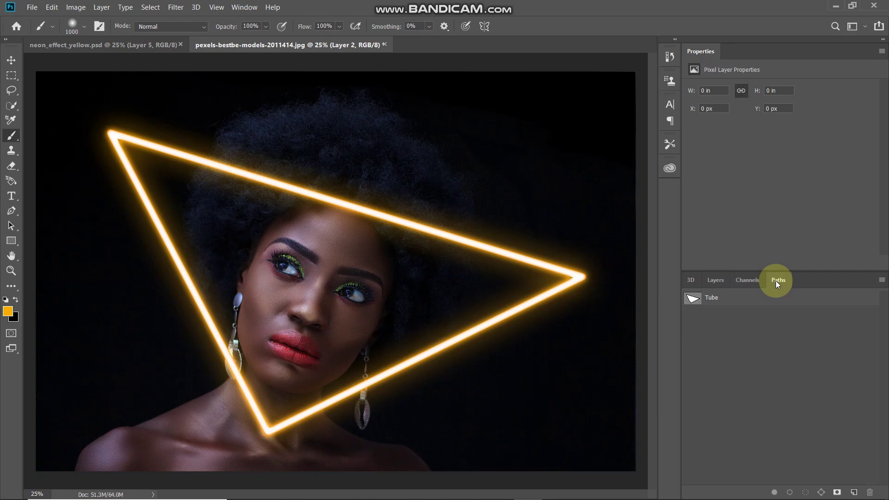
pyautogui.click(715, 300)
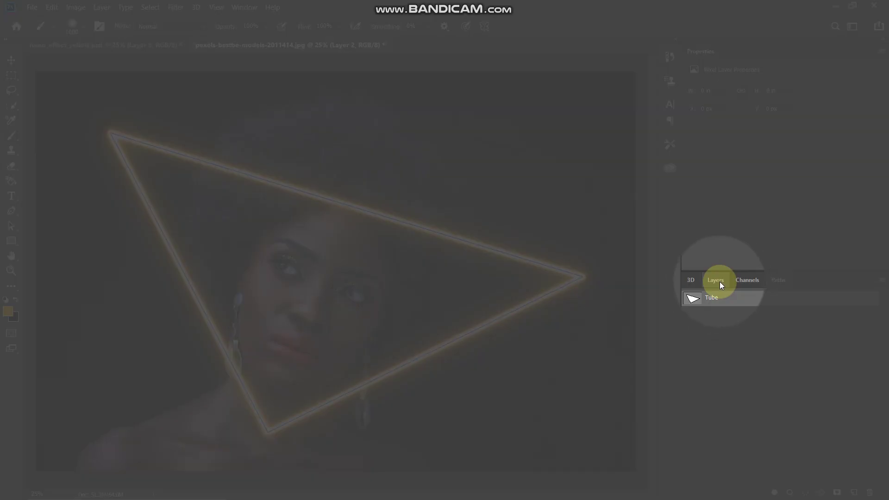
pyautogui.click(719, 282)
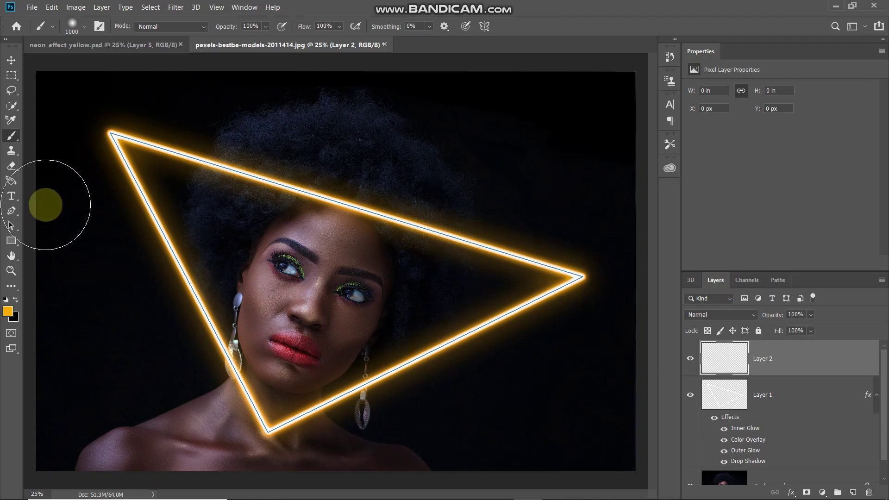
pyautogui.rightClick(10, 212)
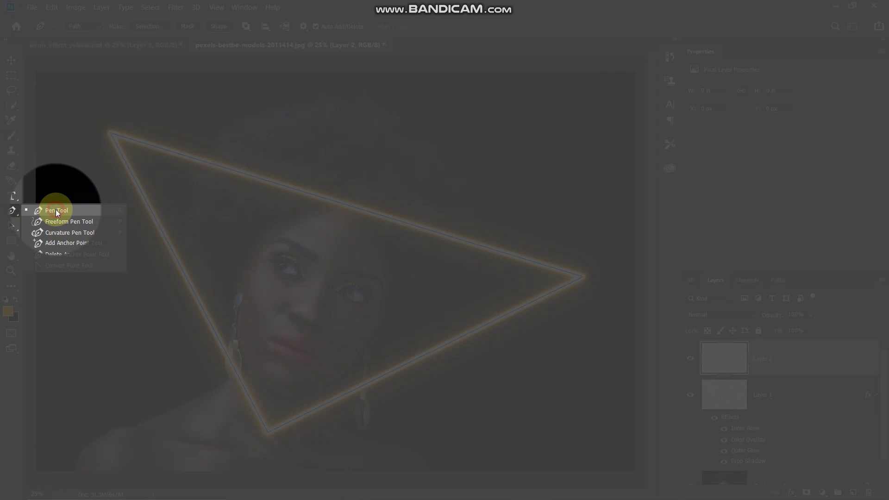
pyautogui.click(55, 211)
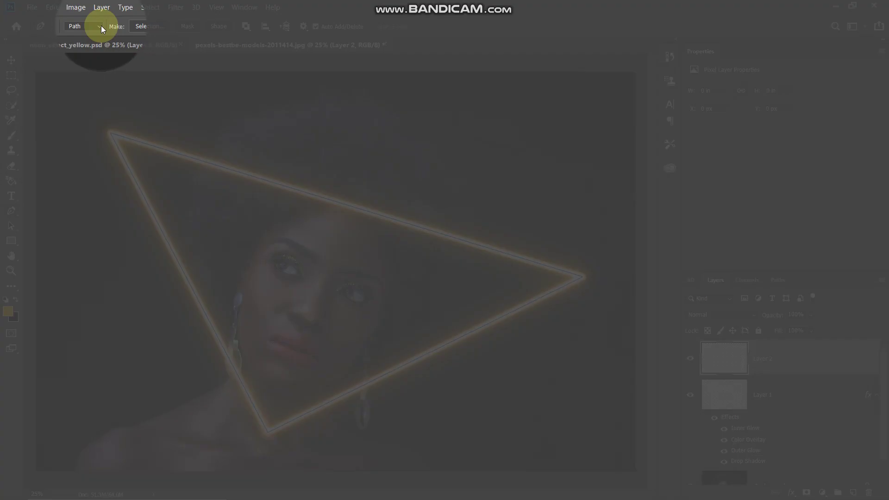
pyautogui.click(99, 26)
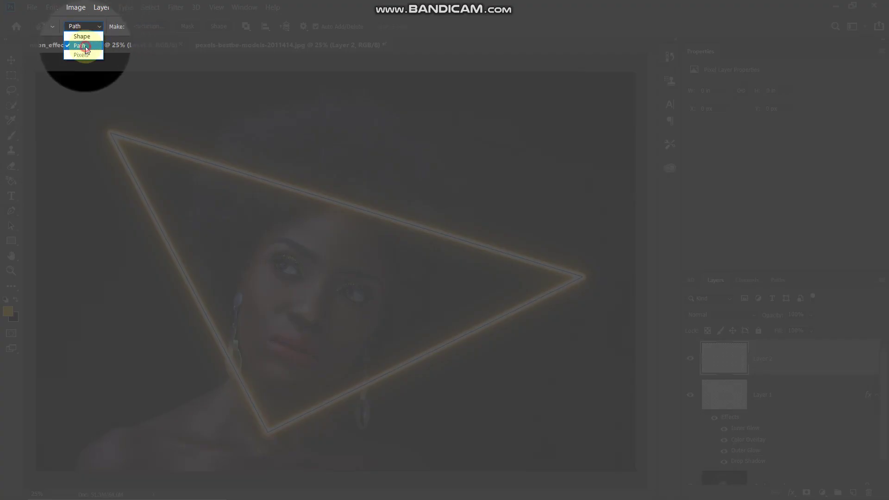
pyautogui.click(85, 46)
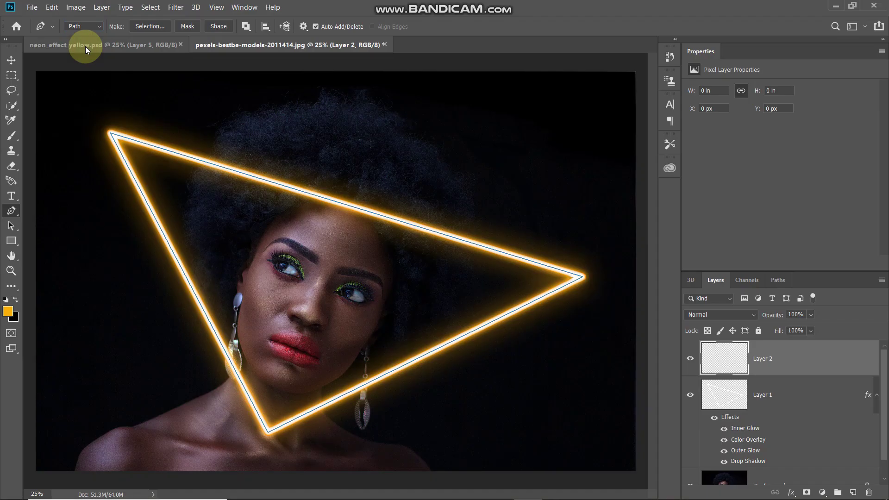
# Stroke the triangle path on Layer 2 with the Brush and without simulated pressure, and hide the path outline
pyautogui.rightClick(205, 181)
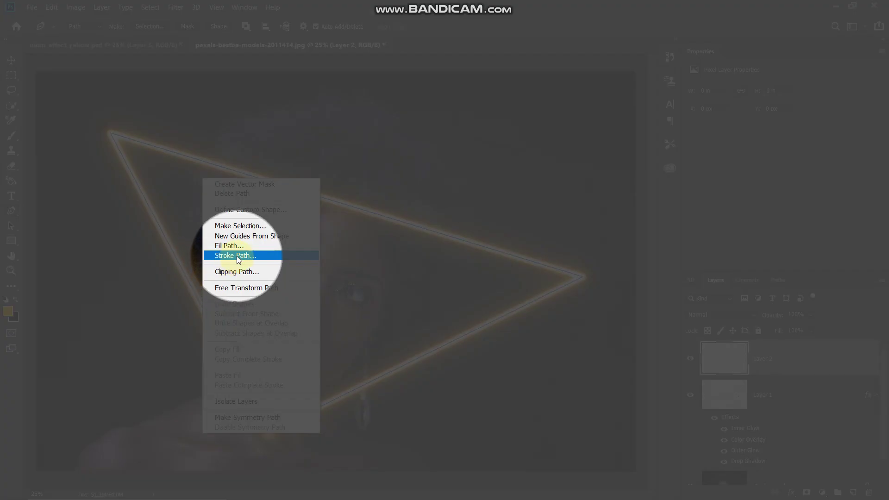
pyautogui.click(237, 256)
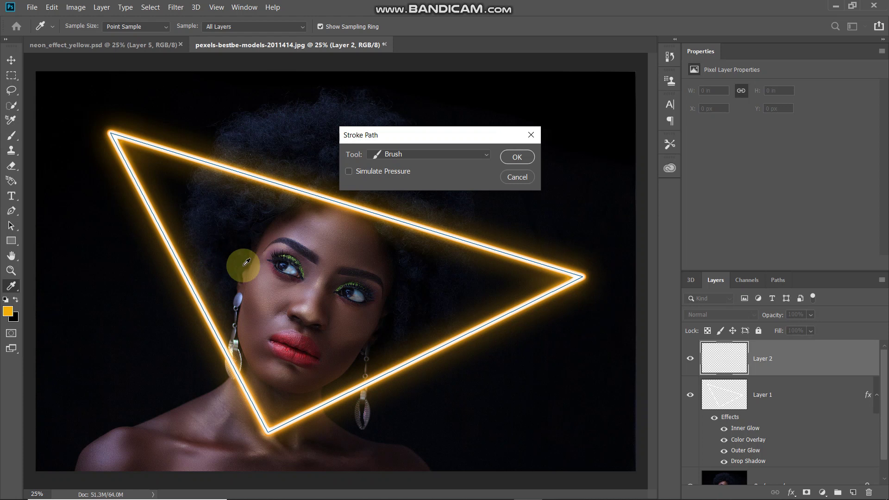
pyautogui.click(412, 155)
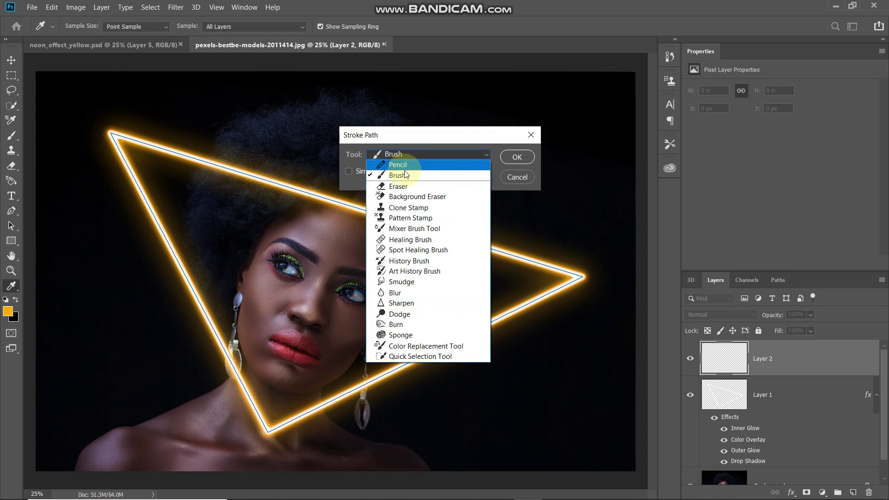
pyautogui.click(403, 174)
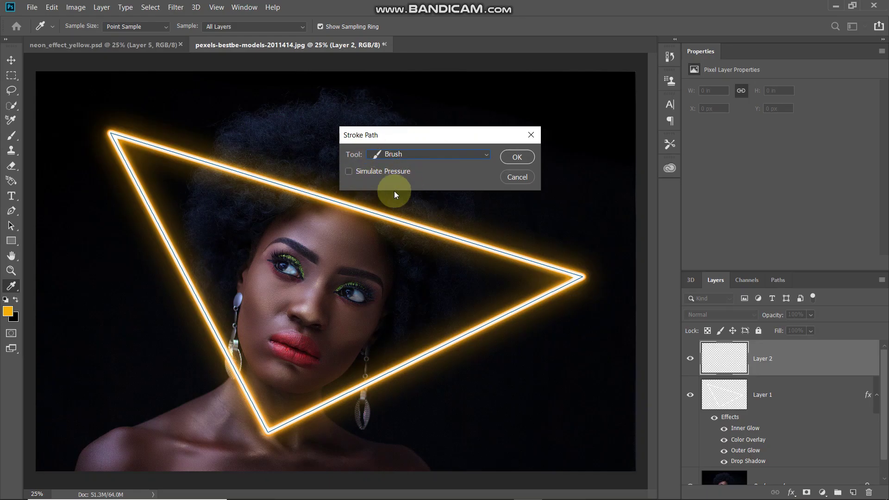
pyautogui.click(517, 158)
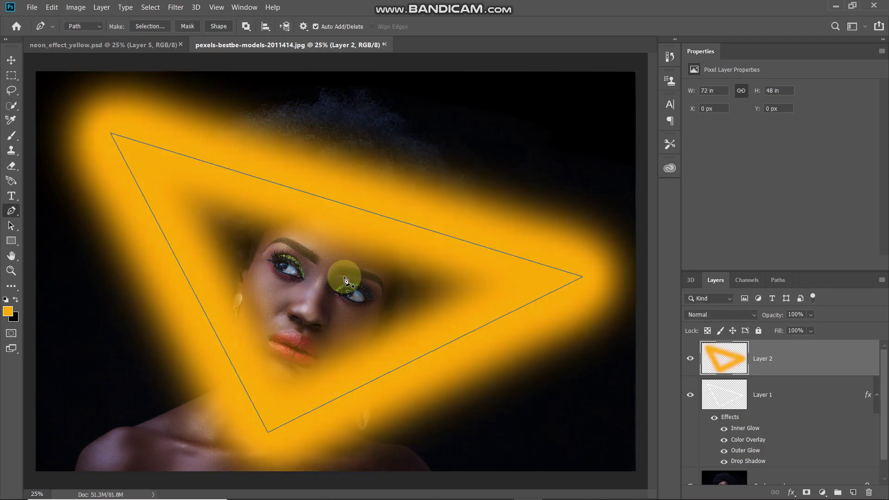
pyautogui.press('Return')
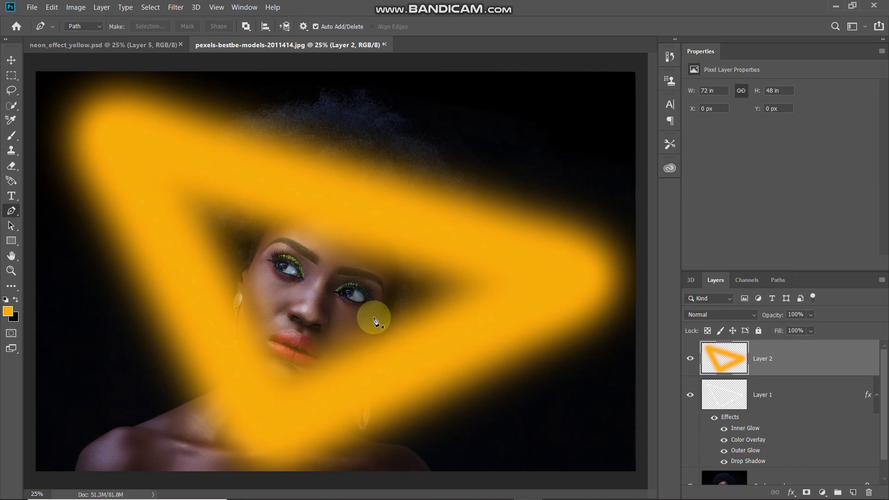
# Set Layer 2 to Linear Dodge (Add) blend mode with 20% fill, and compare the image with the layer hidden and shown
pyautogui.click(713, 315)
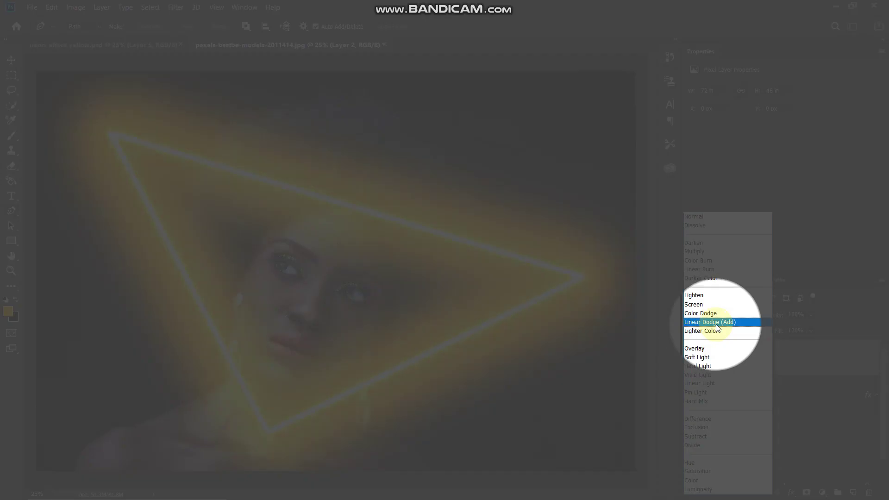
pyautogui.click(719, 322)
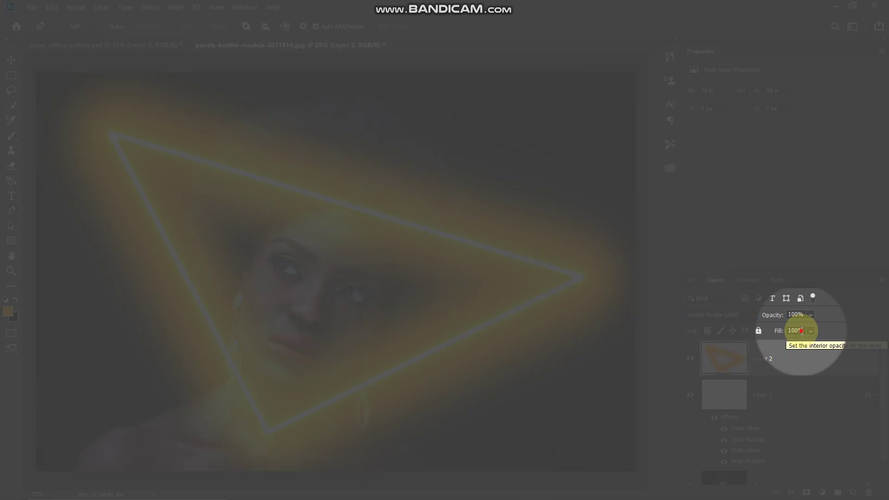
pyautogui.doubleClick(796, 330)
pyautogui.write('0')
pyautogui.press('Return')
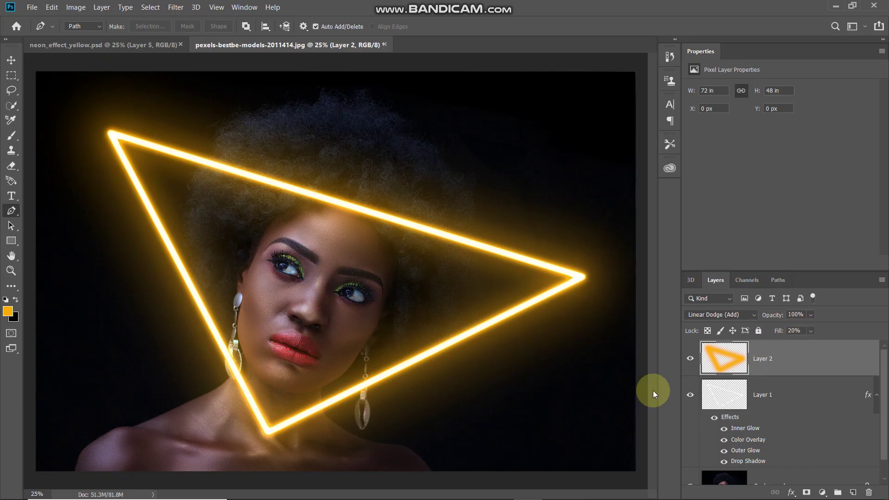
pyautogui.click(690, 360)
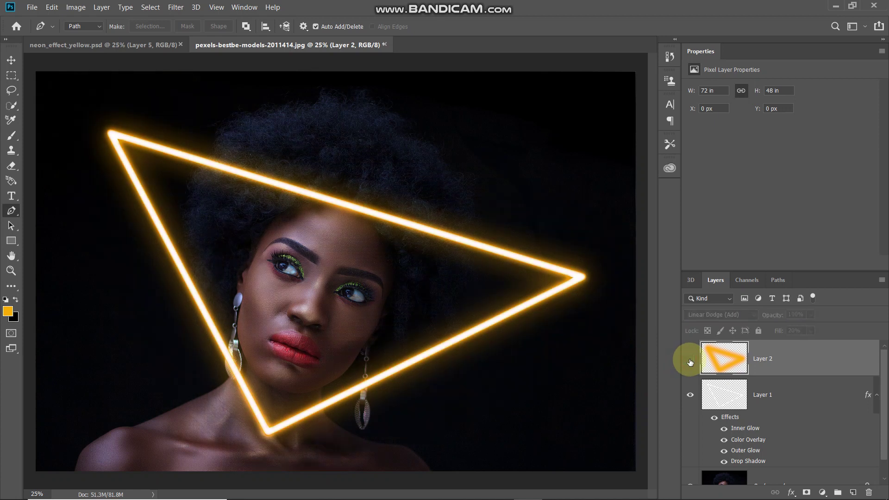
pyautogui.click(690, 362)
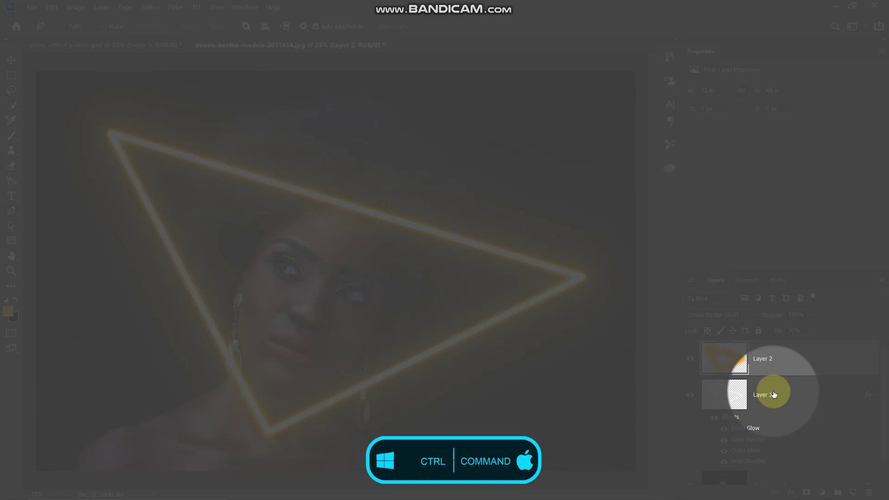
# Group Layer 2 and the triangle tube layer, Layer 1, together
pyautogui.keyDown('ctrl'); pyautogui.click(774, 394); pyautogui.keyUp('ctrl')
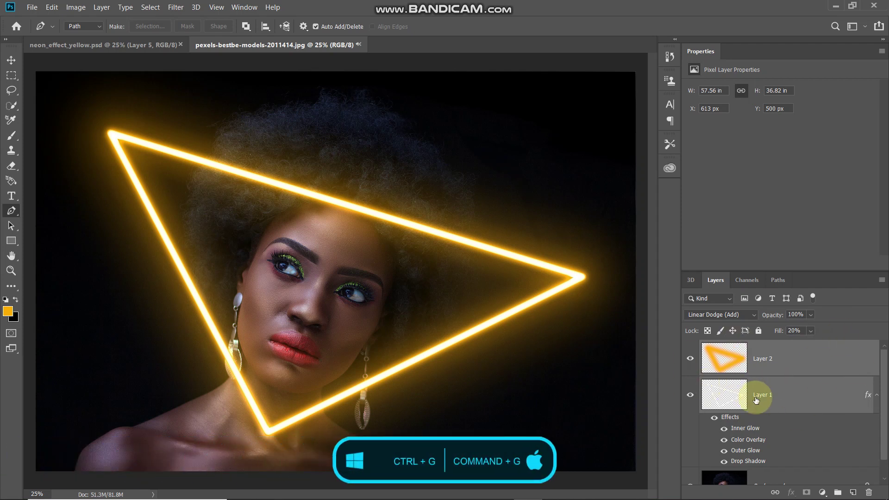
pyautogui.hotkey('ctrl', 'g')
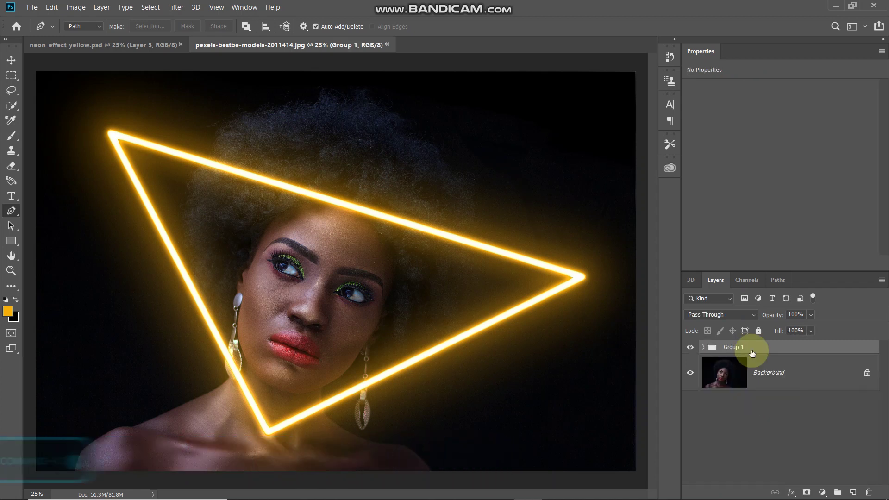
# Hide Group 1 and select the woman on the Background layer with the Quick Selection Tool's Select Subject
pyautogui.click(703, 348)
pyautogui.click(703, 348)
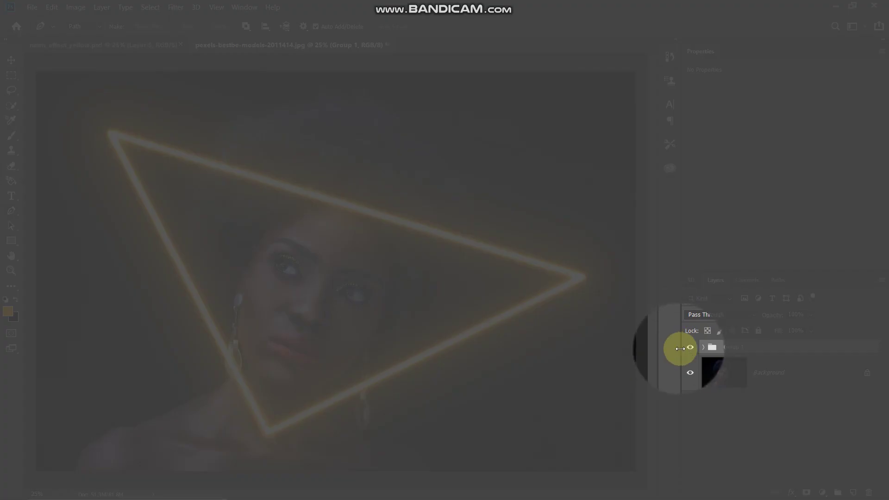
pyautogui.click(690, 349)
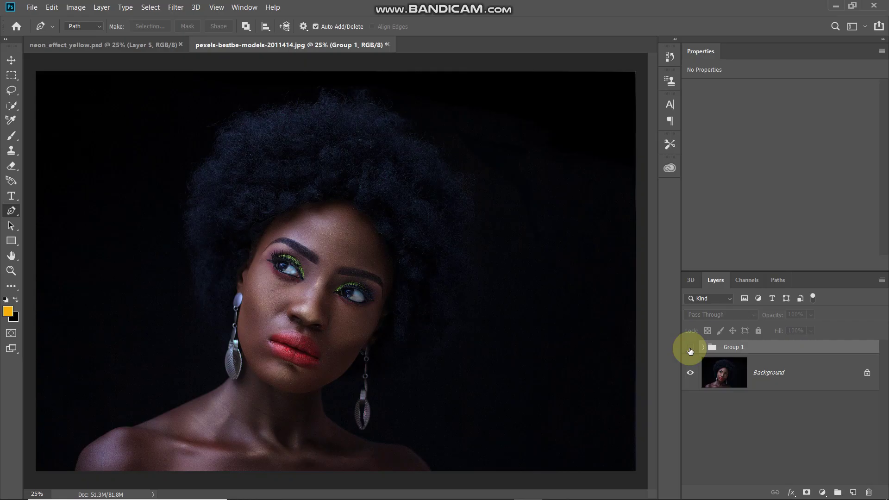
pyautogui.click(770, 378)
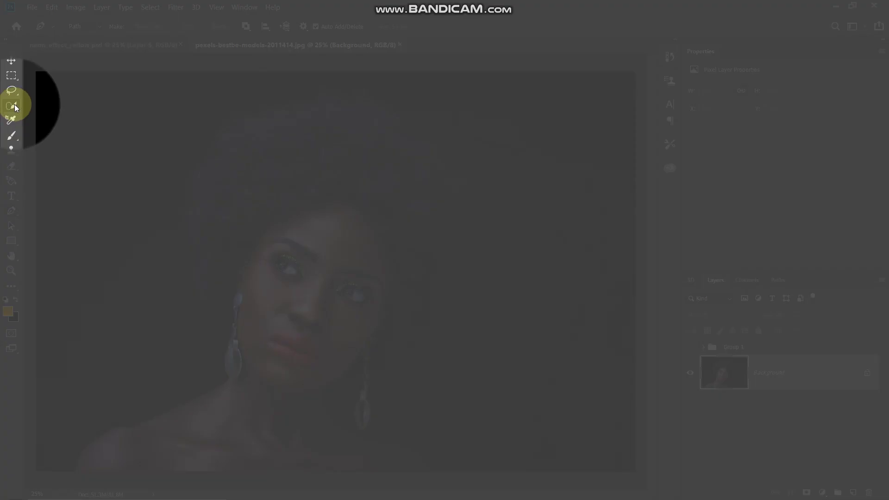
pyautogui.rightClick(15, 108)
pyautogui.click(69, 106)
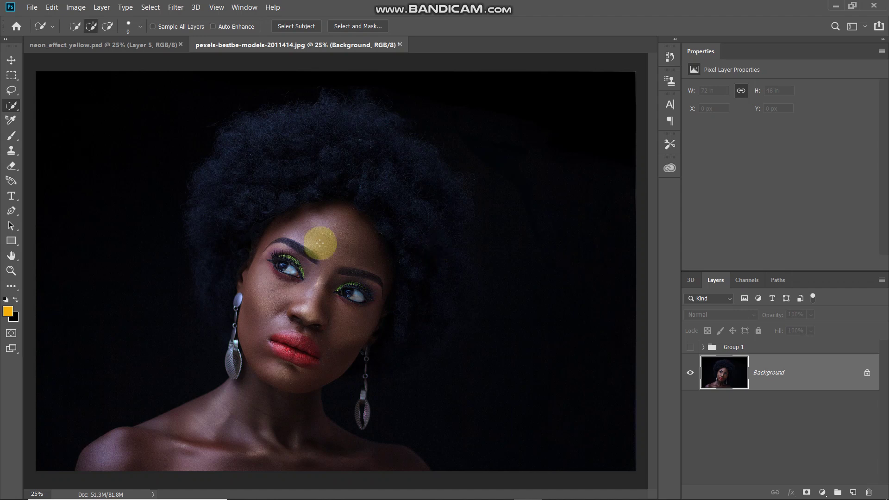
pyautogui.click(296, 26)
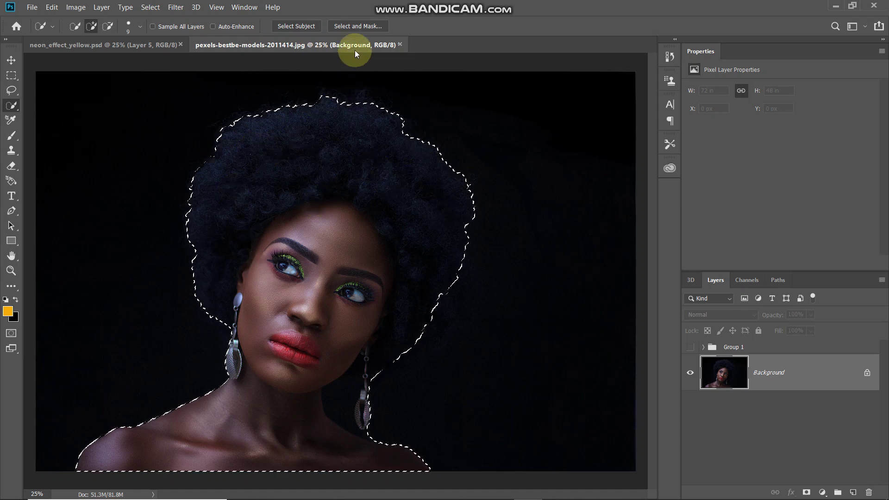
# Refine the selection in Select and Mask with a Feather of 23.5 px
pyautogui.click(353, 26)
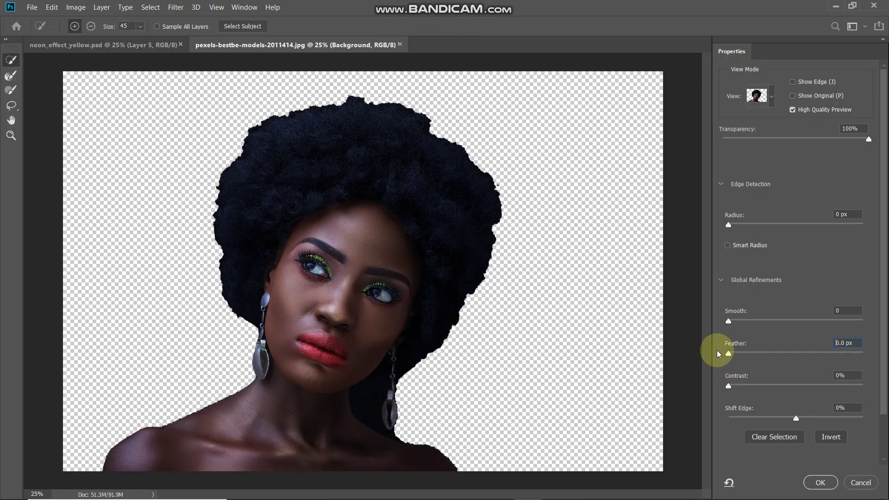
pyautogui.click(730, 355)
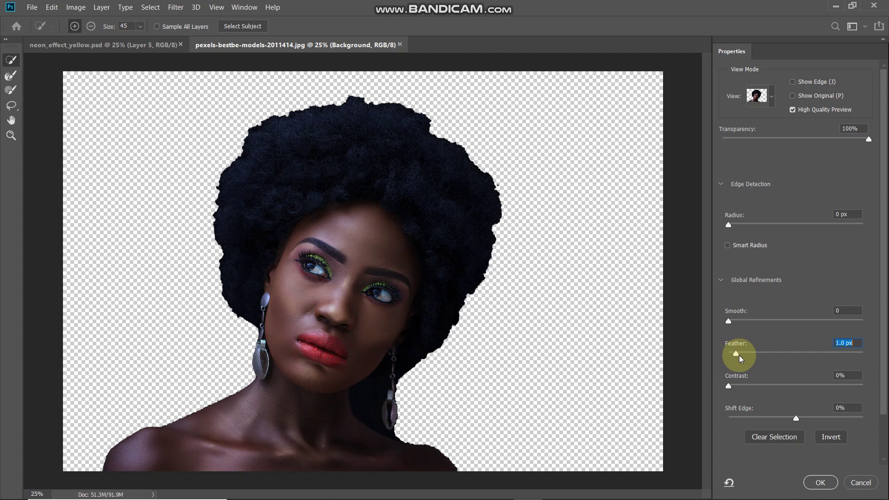
pyautogui.moveTo(767, 356); pyautogui.dragTo(789, 356)
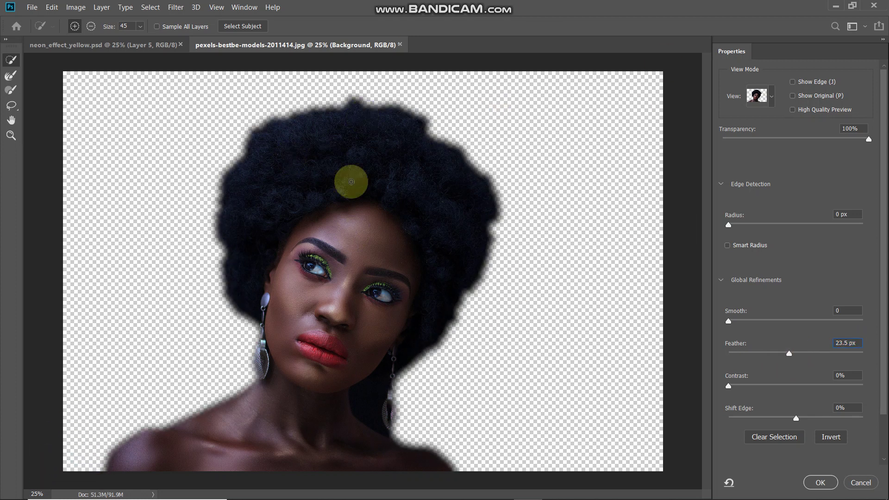
pyautogui.click(829, 482)
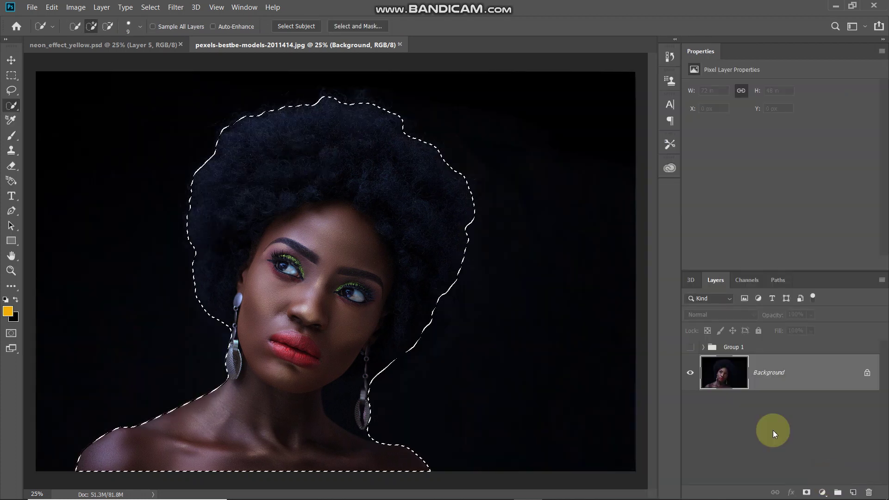
# Show Group 1, add a layer mask to it from the selection, and invert the mask
pyautogui.click(766, 351)
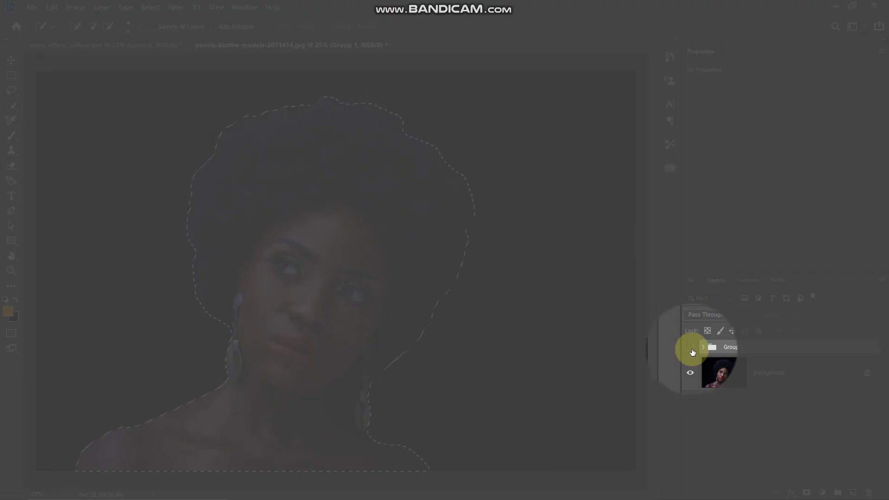
pyautogui.click(690, 347)
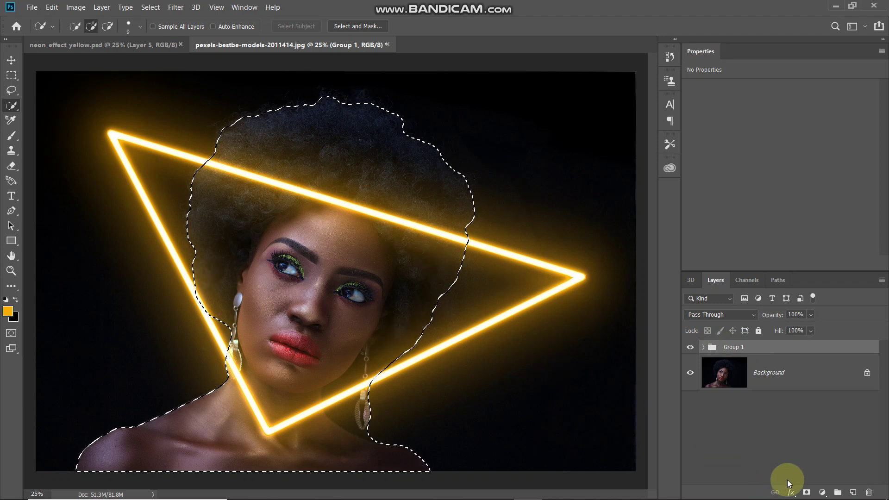
pyautogui.click(807, 492)
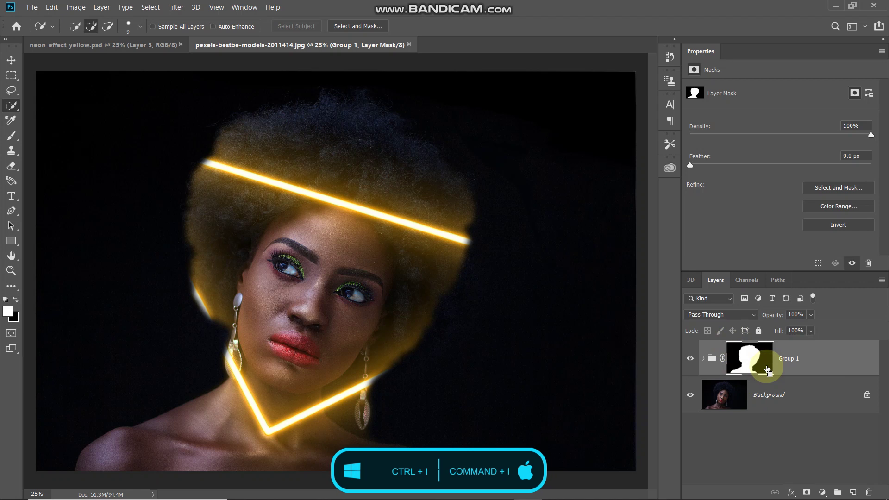
pyautogui.hotkey('ctrl', 'i')
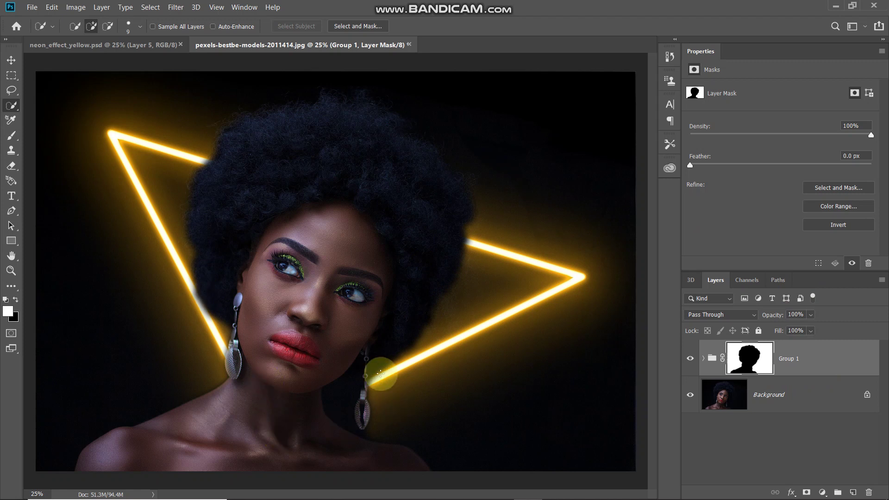
# Activate the Brush Tool with the Soft Round tip and set the foreground color to white
pyautogui.rightClick(12, 136)
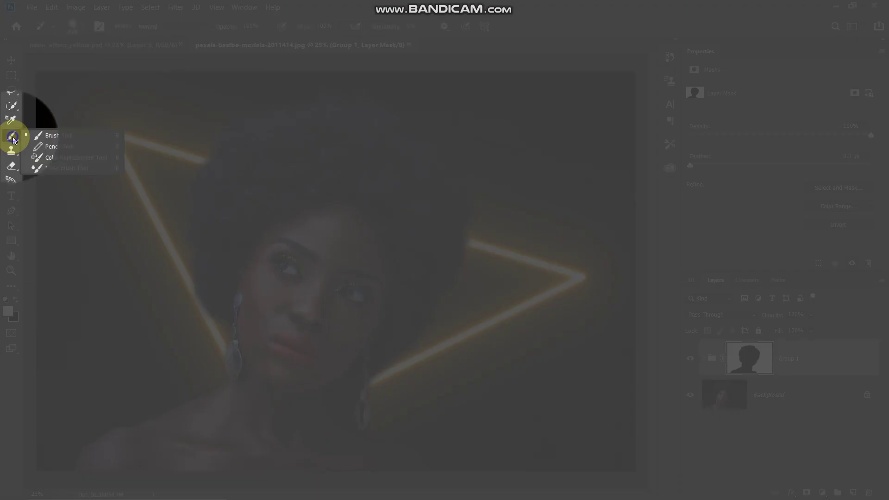
pyautogui.click(58, 133)
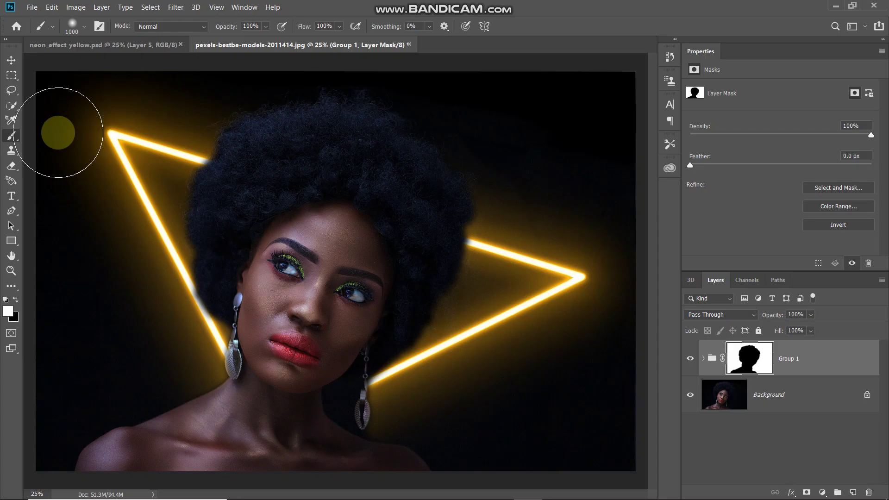
pyautogui.click(82, 26)
pyautogui.doubleClick(67, 158)
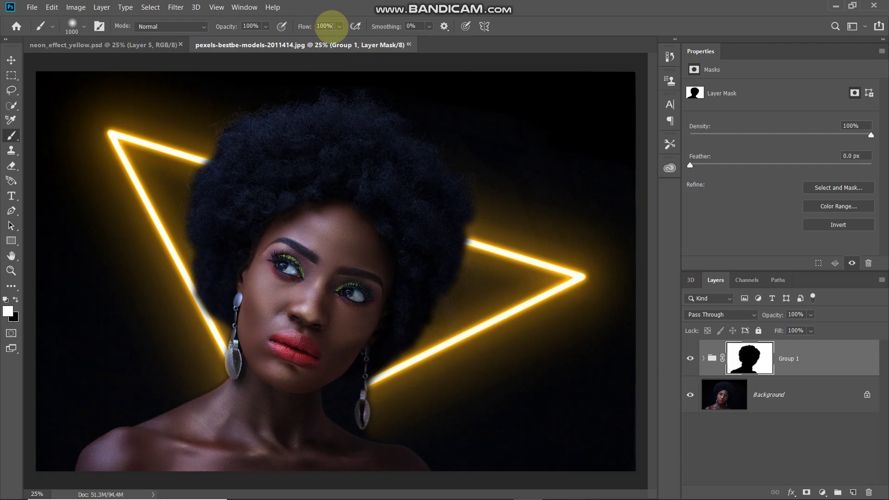
pyautogui.click(8, 312)
pyautogui.click(544, 102)
pyautogui.press('b')
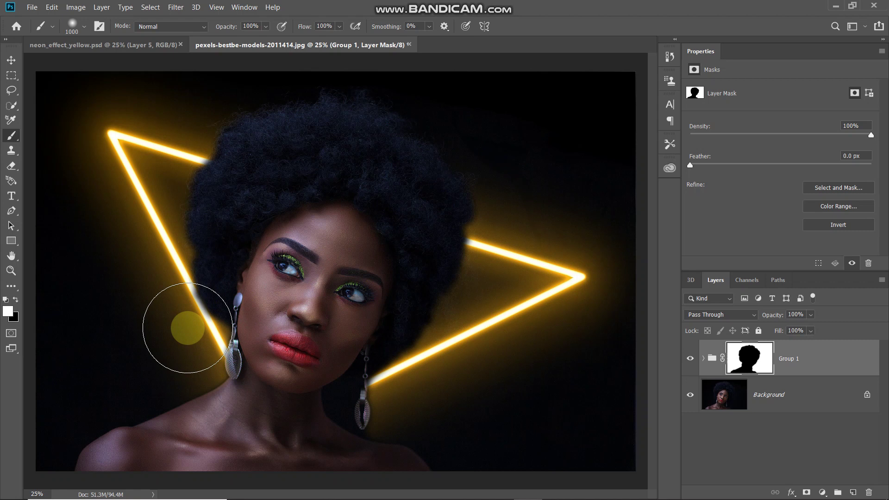
# Reduce the brush to about 400 px and paint white on Group 1's mask to restore the tube over the neck, earrings and lower hair edges
pyautogui.press('[')
pyautogui.press('[')
pyautogui.press('[')
pyautogui.press('[')
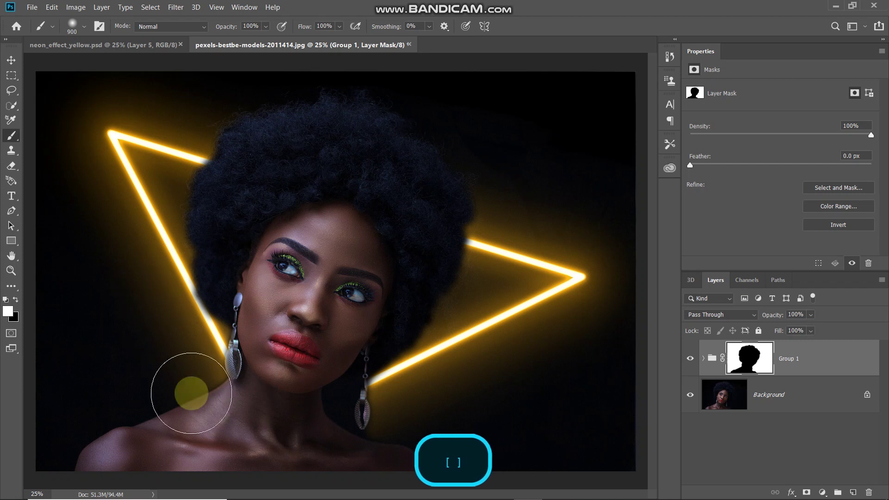
pyautogui.press('[')
pyautogui.press('[')
pyautogui.press('[')
pyautogui.press('[')
pyautogui.press('[')
pyautogui.moveTo(174, 273)
pyautogui.mouseDown()
pyautogui.moveTo(272, 370)
pyautogui.moveTo(463, 318)
pyautogui.mouseUp()
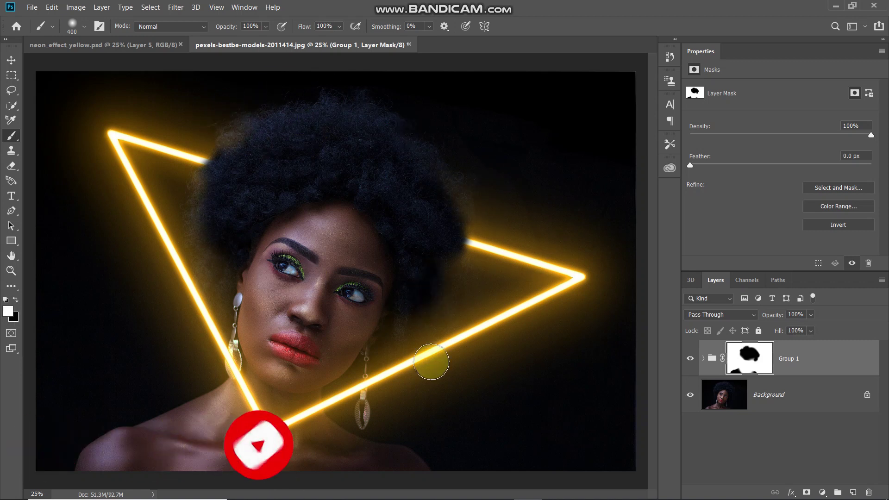
# Try painting black on Group 1's mask beside the hair, undo the stroke, and switch back to white
pyautogui.press('d')
pyautogui.click(8, 311)
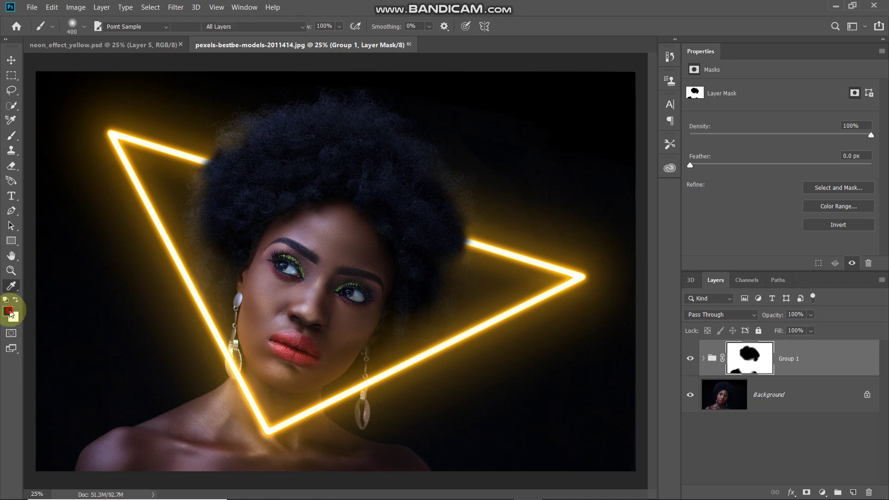
pyautogui.click(531, 106)
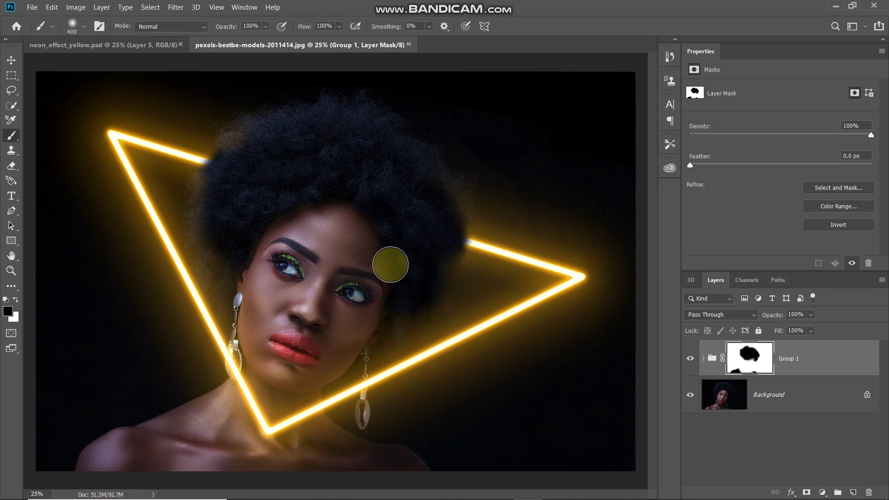
pyautogui.moveTo(434, 266)
pyautogui.mouseDown()
pyautogui.moveTo(477, 215)
pyautogui.moveTo(524, 237)
pyautogui.moveTo(532, 162)
pyautogui.mouseUp()
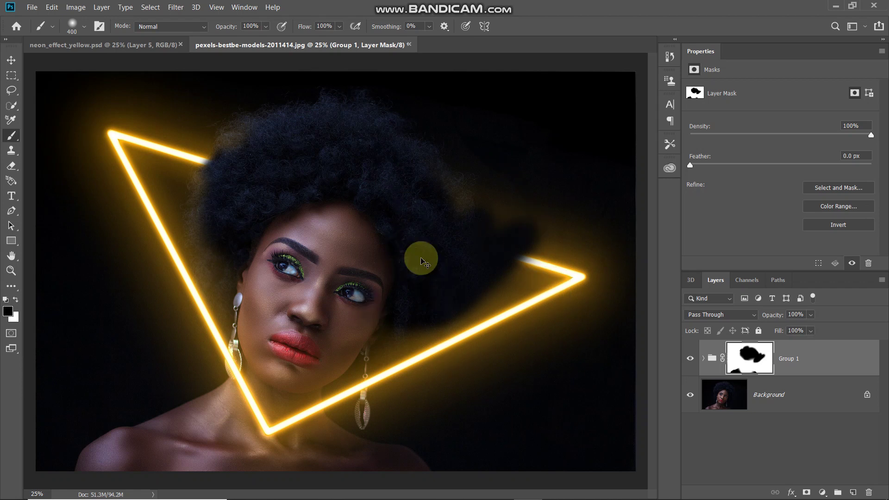
pyautogui.hotkey('ctrl', 'z')
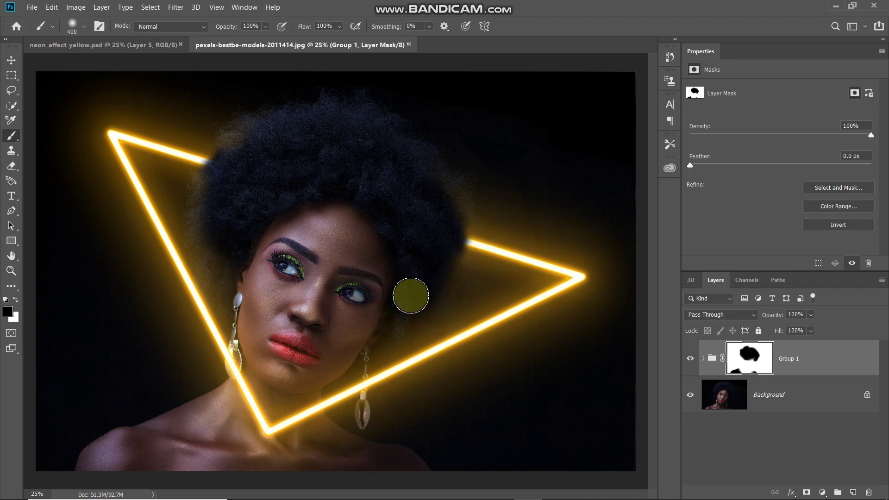
pyautogui.press('x')
# Create a new layer above Group 1 and set the Brush to an 800 px Soft Round tip with foreground color ffae00
pyautogui.press(']')
pyautogui.press(']')
pyautogui.press(']')
pyautogui.press(']')
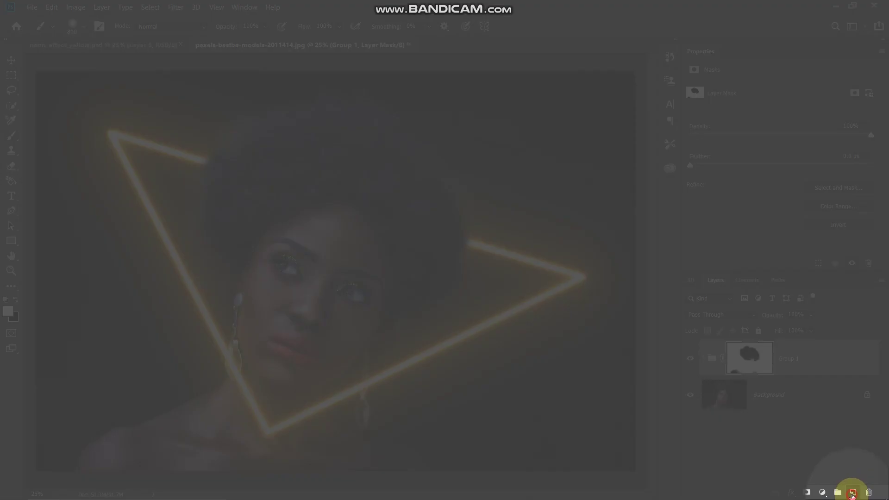
pyautogui.click(853, 493)
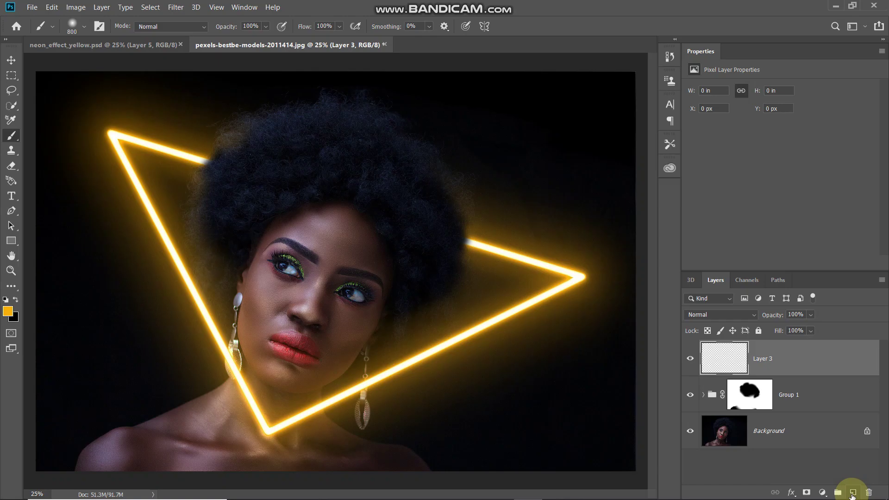
pyautogui.click(83, 27)
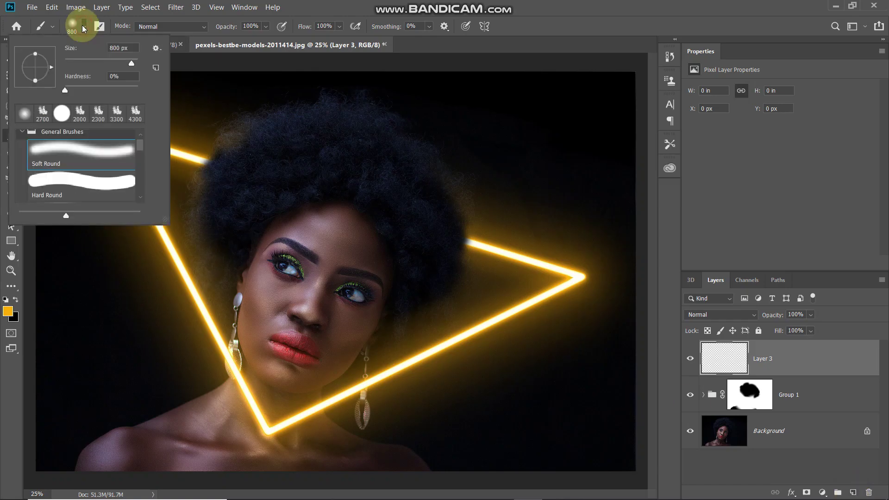
pyautogui.doubleClick(68, 160)
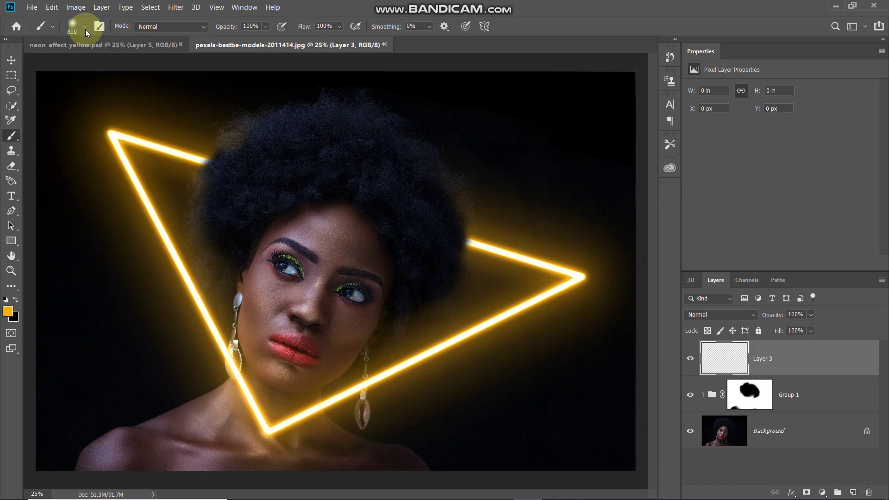
pyautogui.click(8, 311)
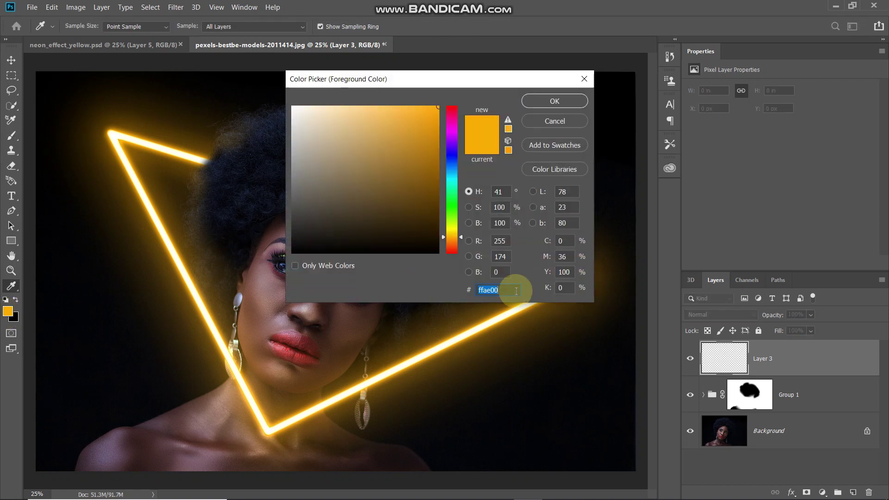
pyautogui.click(549, 107)
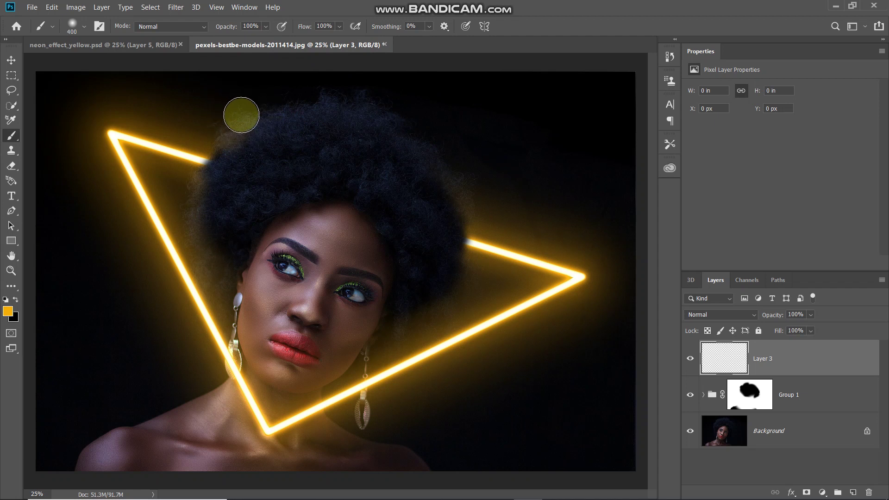
# Paint an orange arc along the upper edge of the hair and a dab on each spot where the tube meets the hair
pyautogui.moveTo(250, 115)
pyautogui.mouseDown()
pyautogui.moveTo(320, 107)
pyautogui.moveTo(432, 162)
pyautogui.moveTo(459, 188)
pyautogui.mouseUp()
pyautogui.click(204, 164)
pyautogui.click(464, 246)
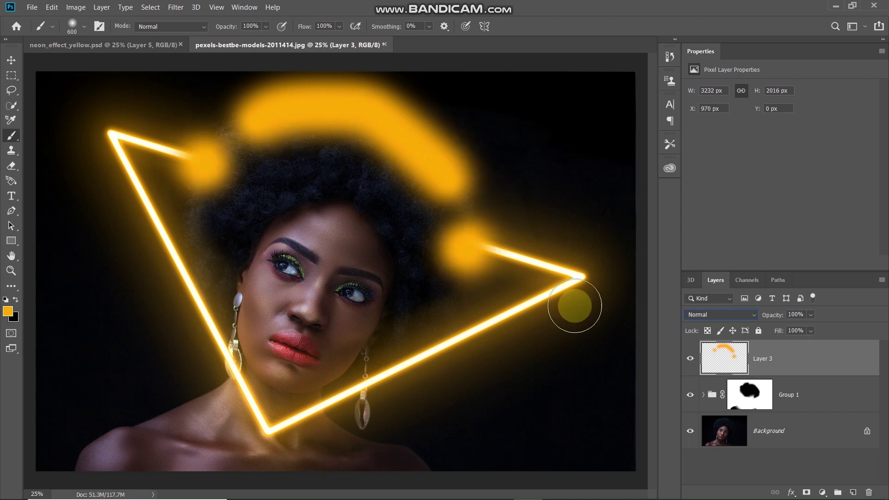
# Set Layer 3 to Linear Dodge (Add) blend mode with 20% fill and add a layer mask to it
pyautogui.click(718, 317)
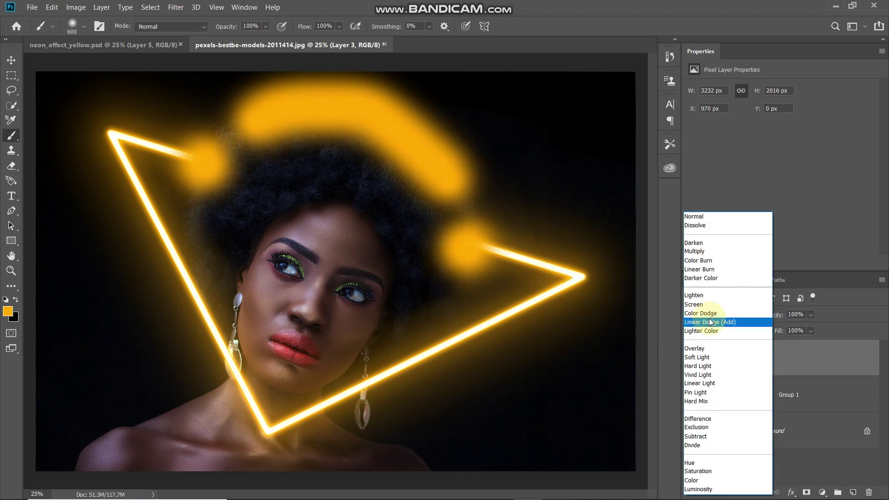
pyautogui.click(692, 319)
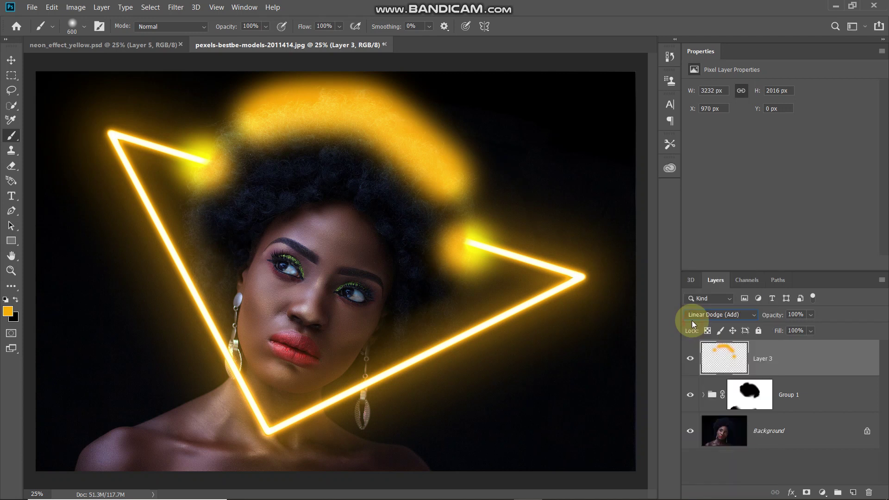
pyautogui.click(796, 331)
pyautogui.write('2')
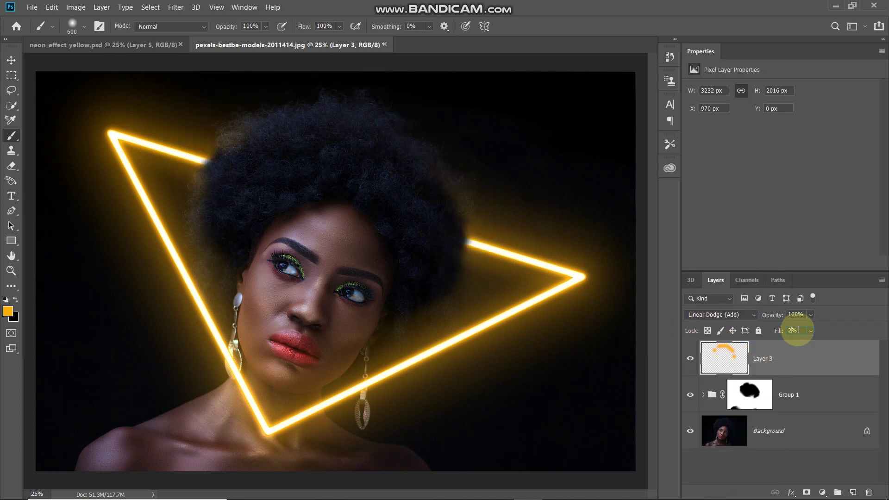
pyautogui.write('0')
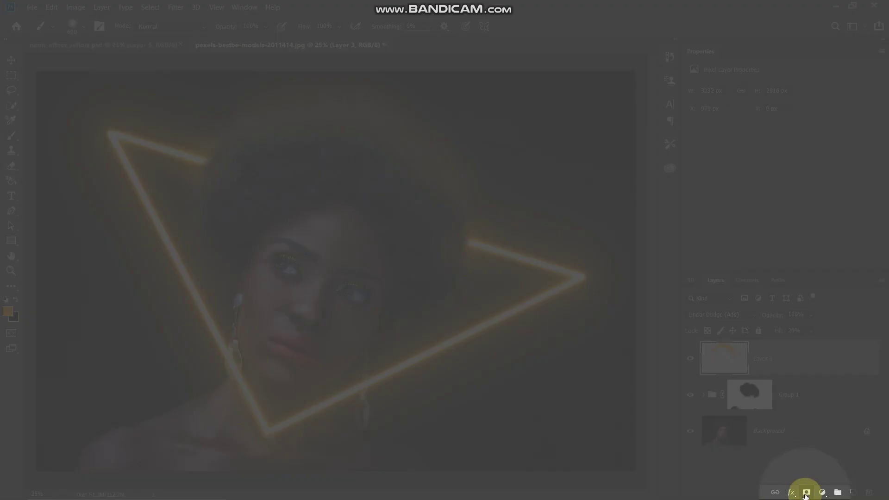
pyautogui.click(806, 492)
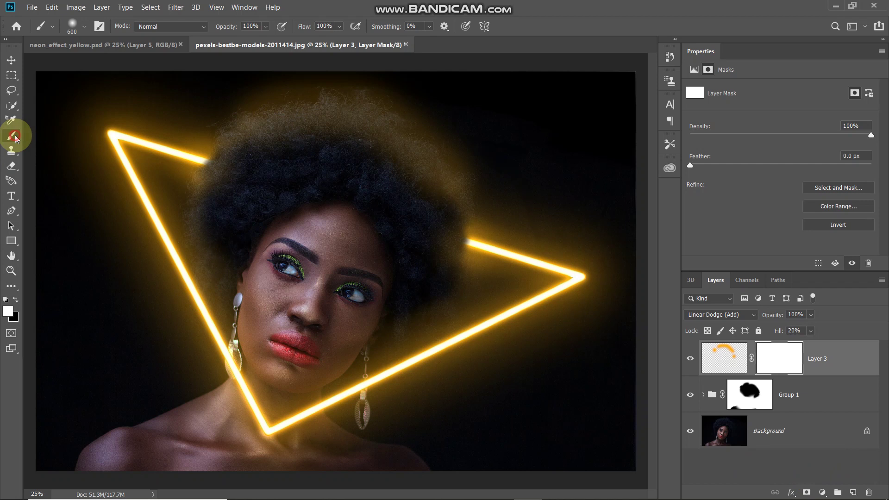
# Paint black on Layer 3's mask across the inner hair with a 600 px soft brush, reducing the brush to 200 px
pyautogui.click(12, 308)
pyautogui.click(532, 99)
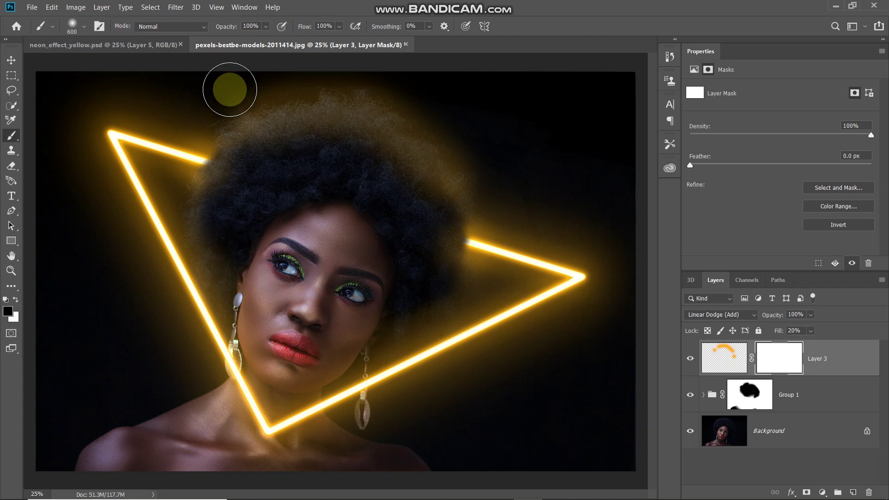
pyautogui.moveTo(241, 85)
pyautogui.mouseDown()
pyautogui.moveTo(331, 60)
pyautogui.moveTo(264, 165)
pyautogui.moveTo(251, 84)
pyautogui.moveTo(329, 139)
pyautogui.moveTo(318, 245)
pyautogui.moveTo(252, 148)
pyautogui.moveTo(428, 206)
pyautogui.mouseUp()
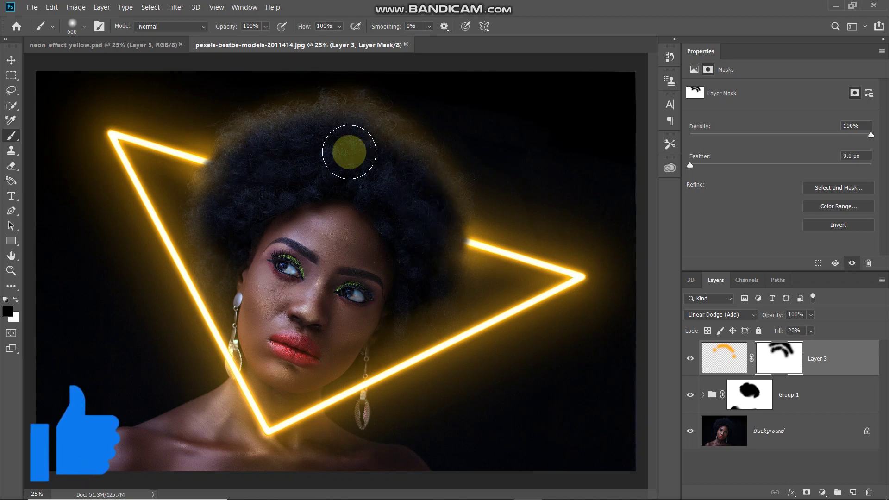
pyautogui.press('[')
pyautogui.press('[')
pyautogui.press('[')
pyautogui.press('[')
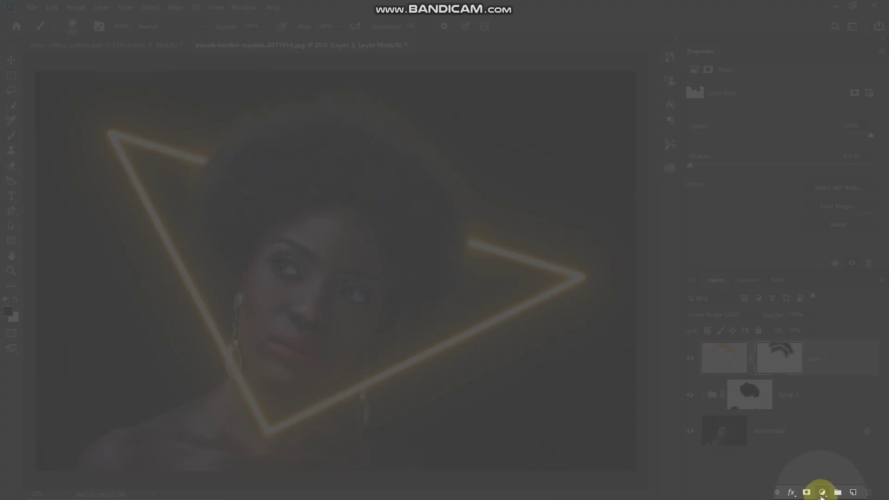
# Add a Hue/Saturation adjustment layer above Layer 3 with Colorize enabled, Hue 37 and Saturation 100
pyautogui.click(822, 493)
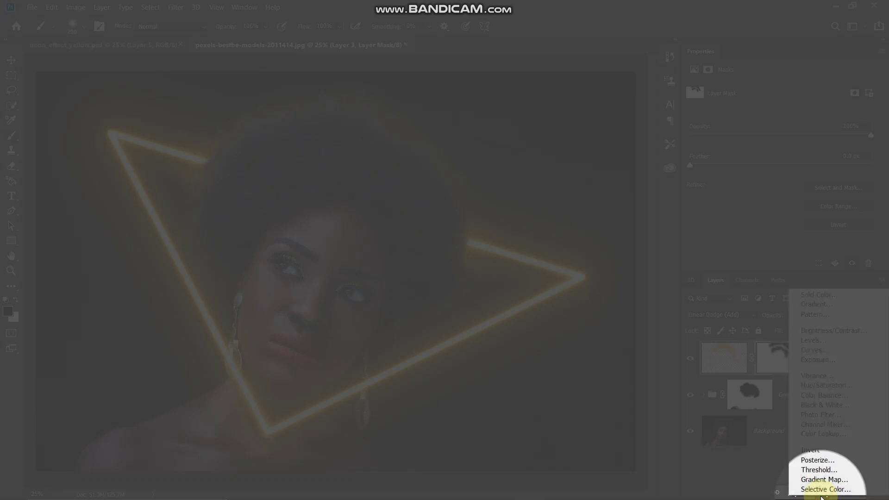
pyautogui.click(823, 387)
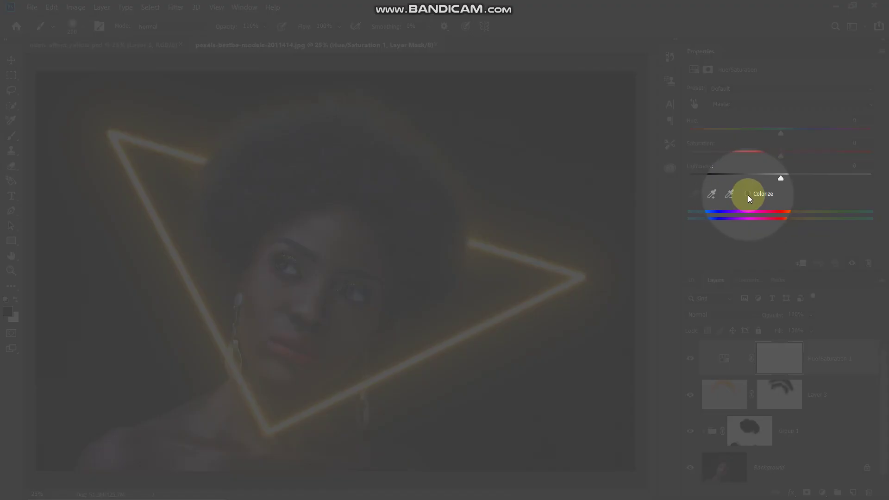
pyautogui.click(748, 194)
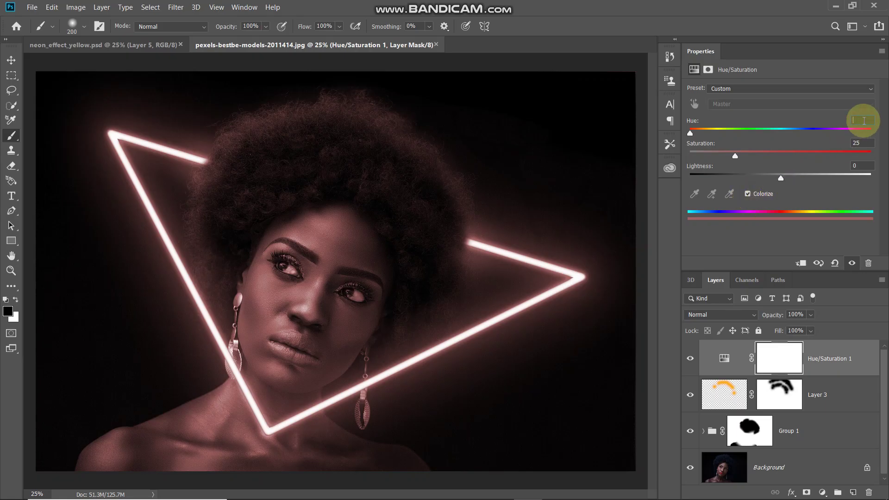
pyautogui.write('37')
pyautogui.write('1')
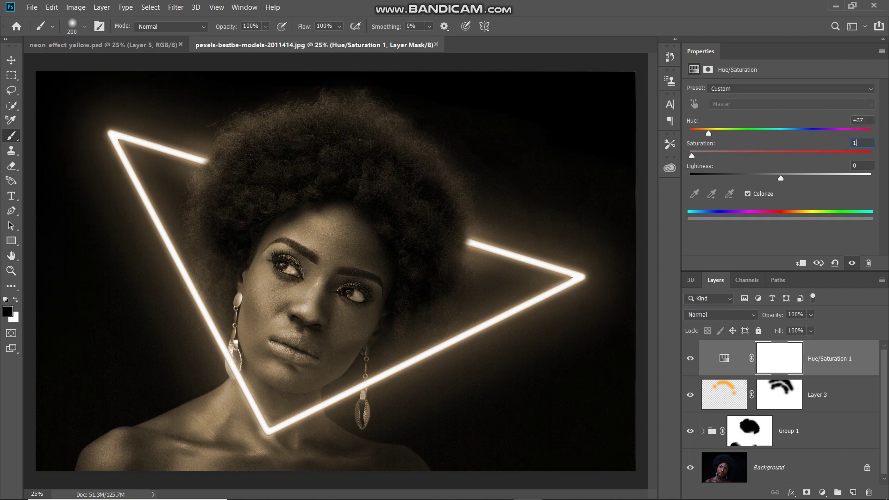
pyautogui.write('00')
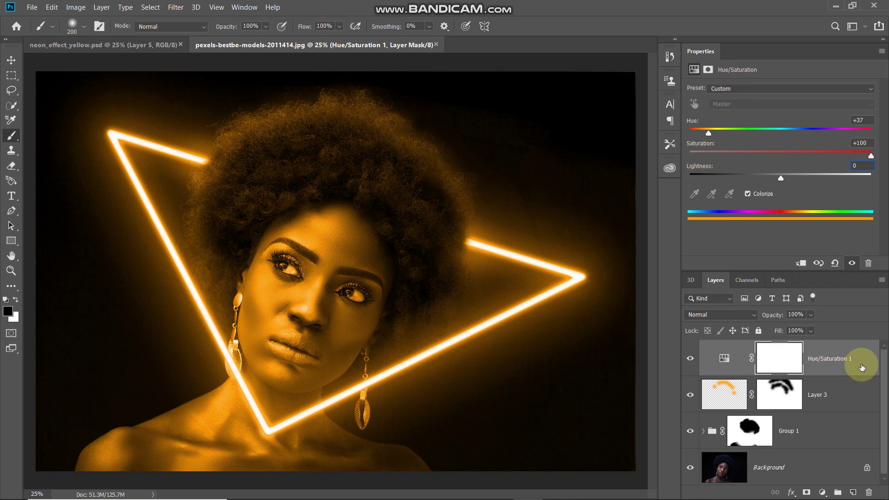
# Split the Blend If black slider for This Layer to 0 / 119 on Hue/Saturation 1 and compare with the adjustment hidden
pyautogui.click(791, 493)
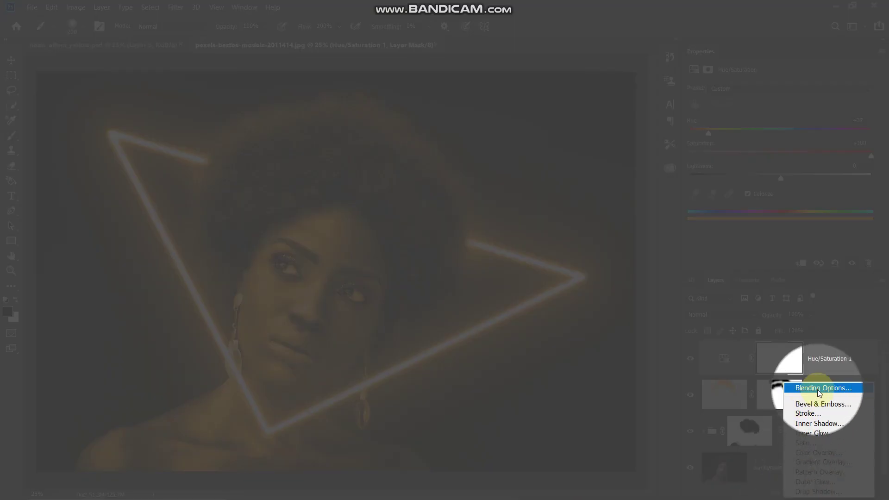
pyautogui.click(819, 393)
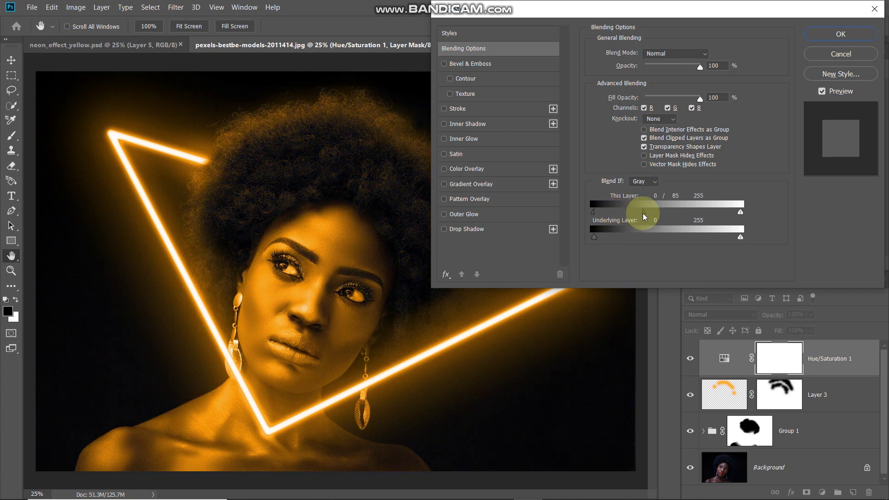
pyautogui.moveTo(663, 216); pyautogui.dragTo(670, 219)
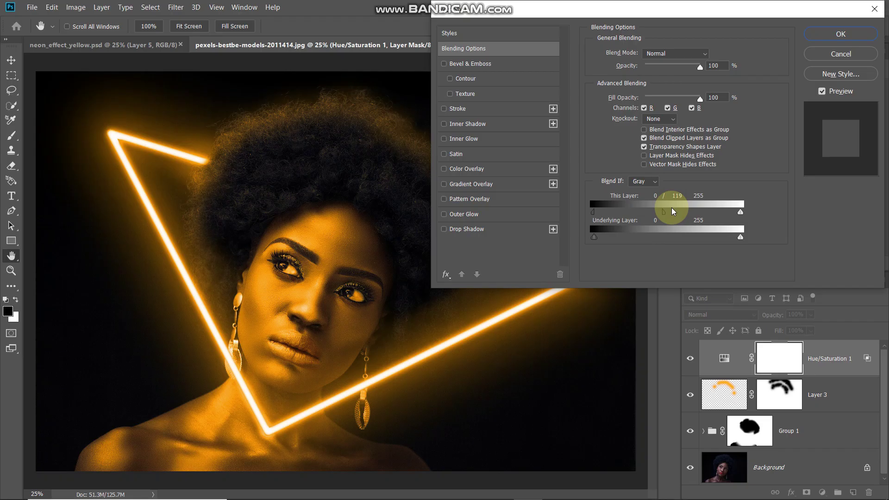
pyautogui.click(823, 37)
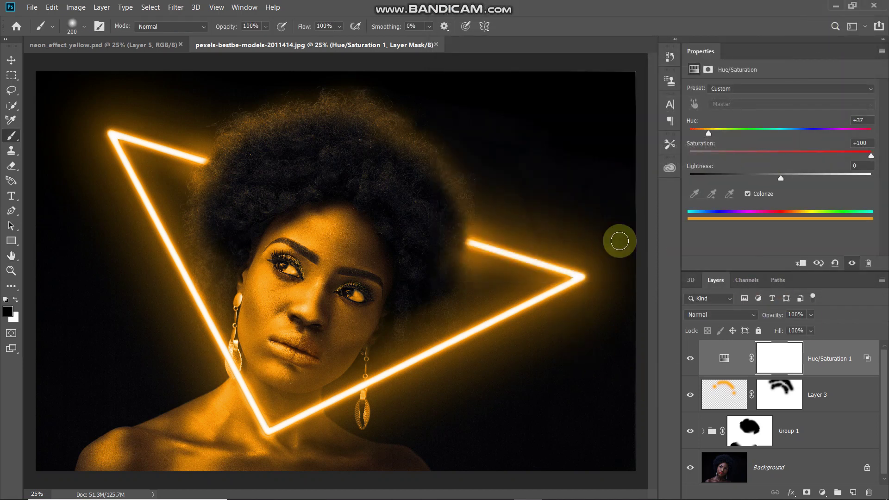
pyautogui.click(692, 361)
pyautogui.click(691, 361)
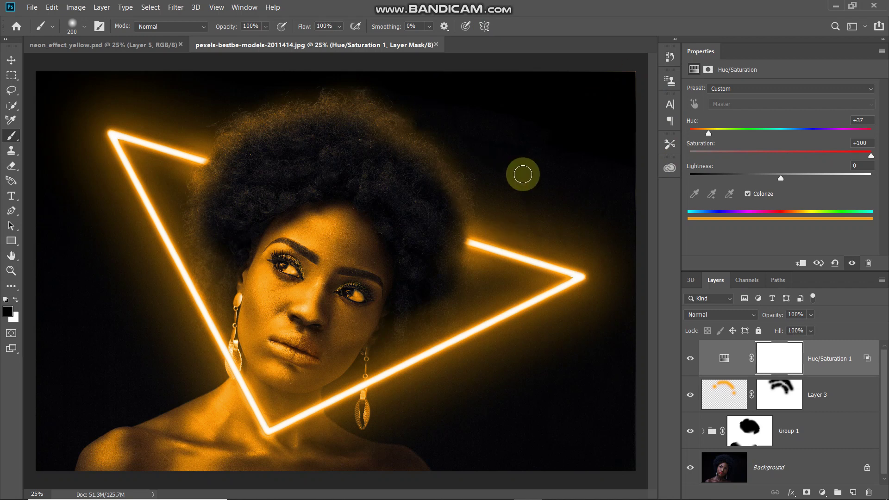
# Create a new layer above Layer 3 and choose brush 92 from the Free Smoke Photoshop Brushes 7 set
pyautogui.click(846, 396)
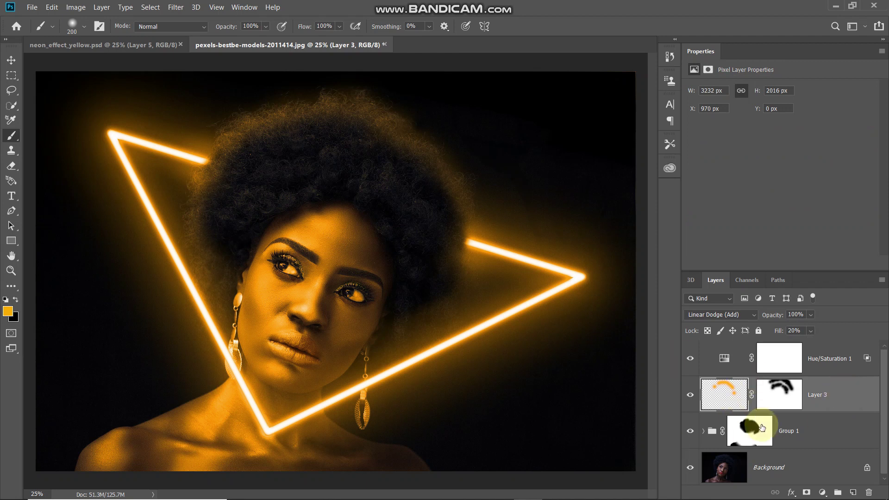
pyautogui.click(852, 492)
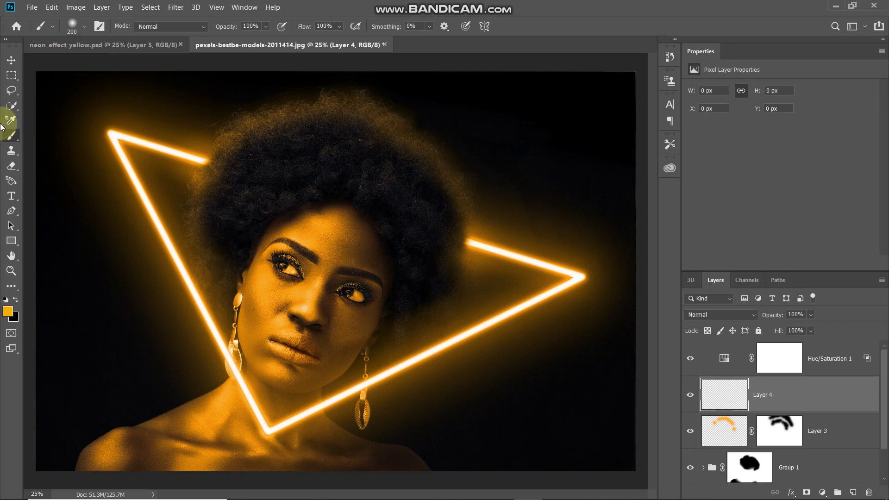
pyautogui.rightClick(10, 136)
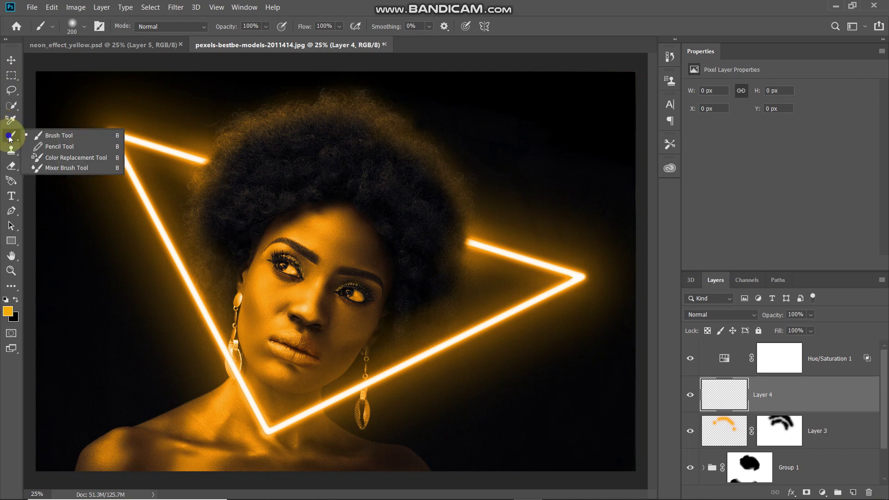
pyautogui.click(28, 138)
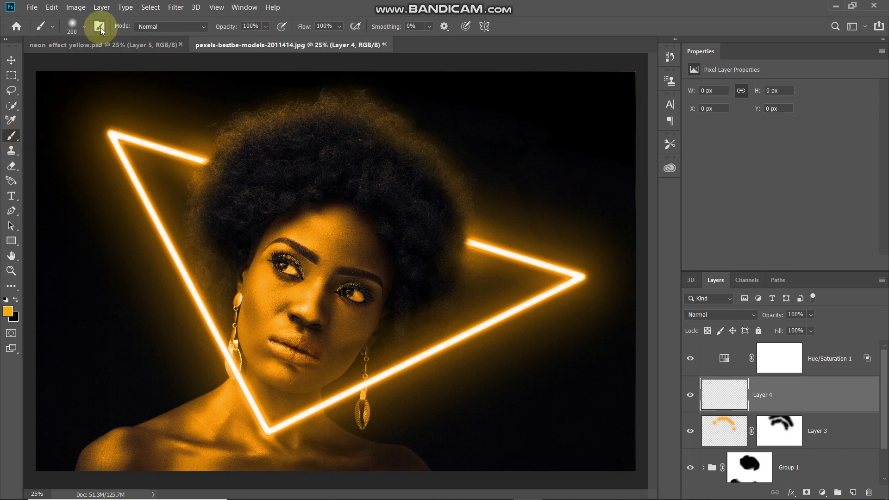
pyautogui.click(99, 26)
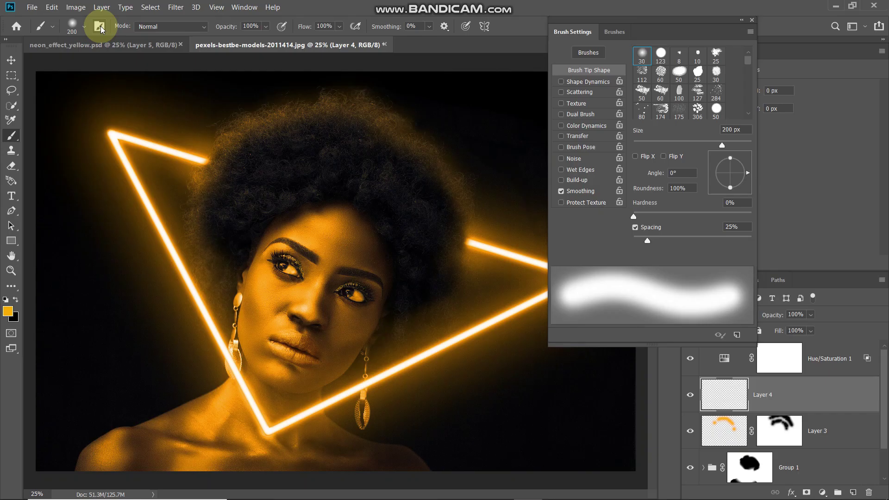
pyautogui.click(618, 30)
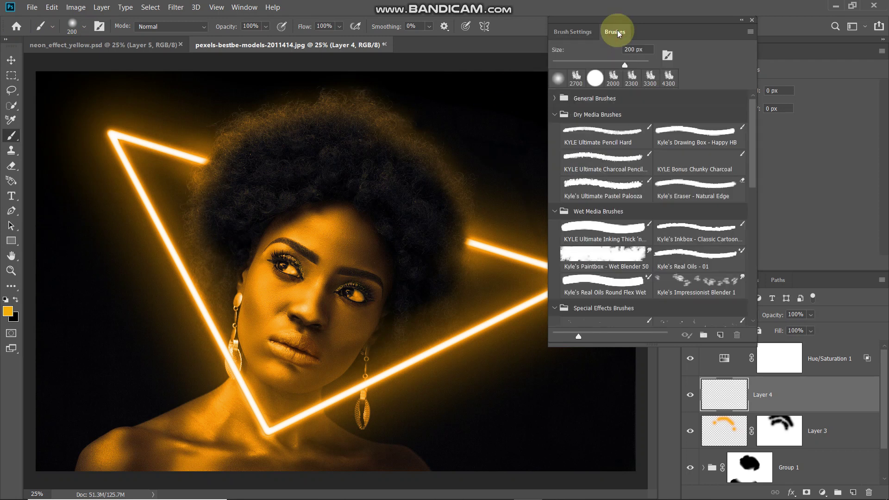
pyautogui.scroll(-5, 658, 215)
pyautogui.scroll(-4, 660, 213)
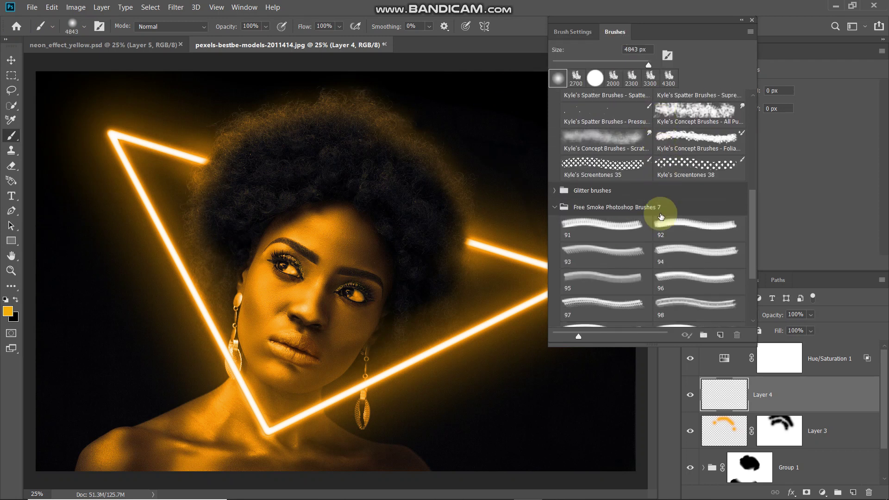
pyautogui.click(683, 228)
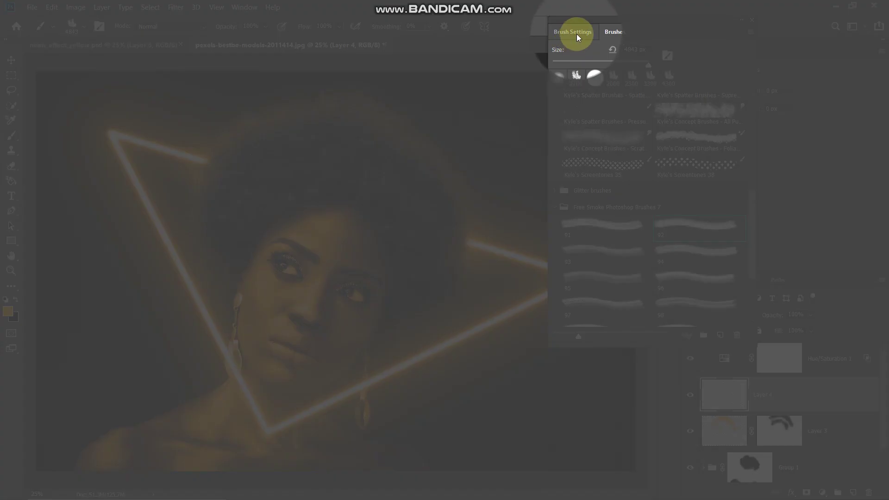
# Enable Shape Dynamics for the smoke brush with Angle Jitter at 100%
pyautogui.click(576, 34)
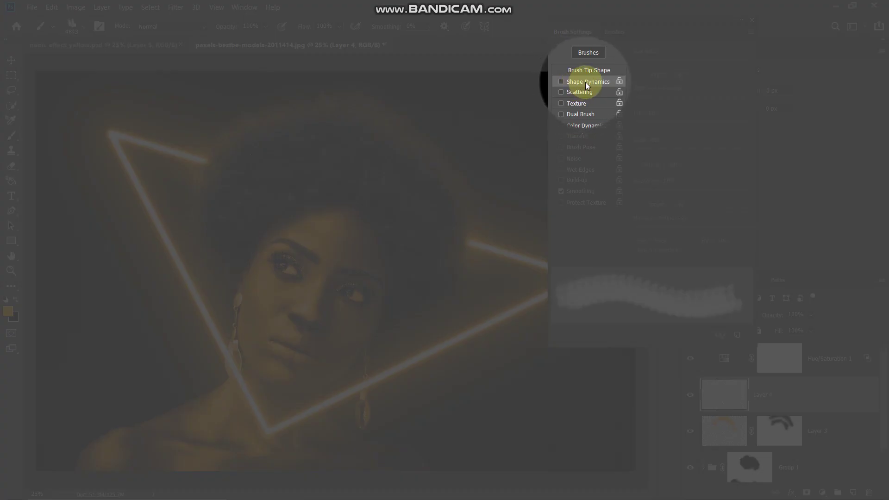
pyautogui.click(586, 82)
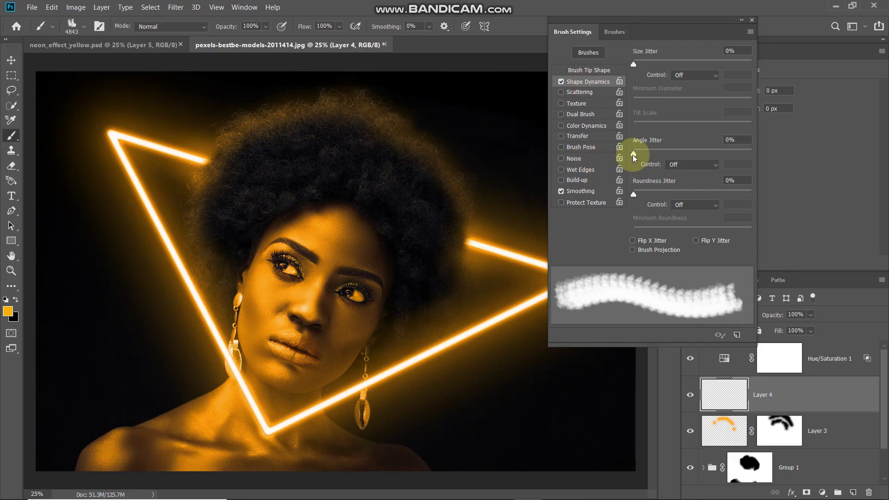
pyautogui.moveTo(633, 155); pyautogui.dragTo(764, 154)
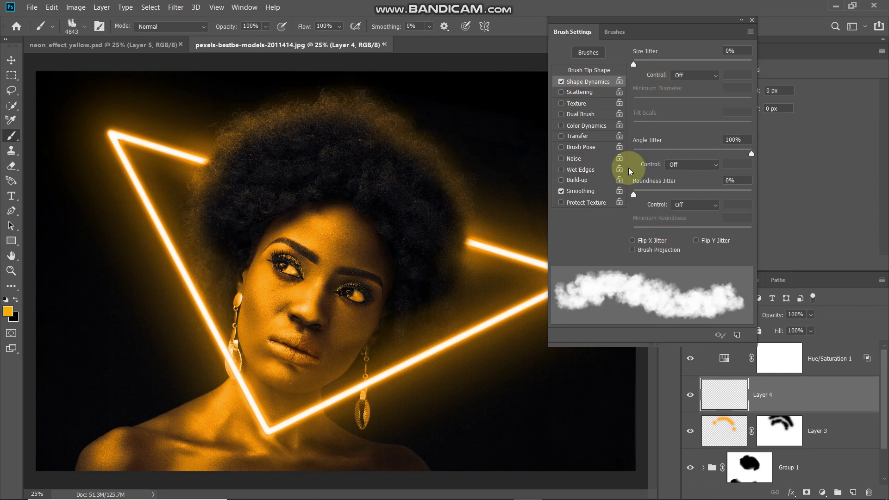
pyautogui.click(754, 21)
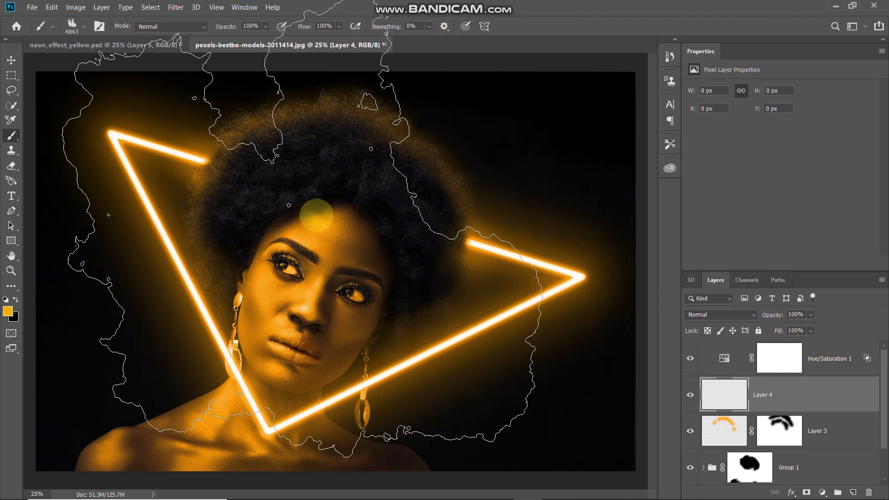
# Reduce the smoke brush to 3000 px and paint orange smoke over the whole canvas on Layer 4
pyautogui.press('[')
pyautogui.press('[')
pyautogui.press('[')
pyautogui.press('[')
pyautogui.press('[')
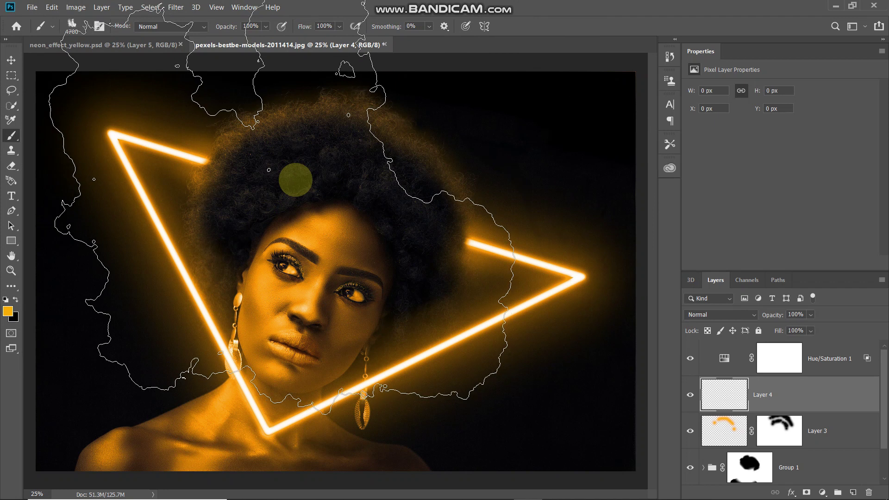
pyautogui.press('[')
pyautogui.press('[')
pyautogui.press('[')
pyautogui.press('[')
pyautogui.press('[')
pyautogui.press('[')
pyautogui.press('[')
pyautogui.press('[')
pyautogui.press('[')
pyautogui.press('[')
pyautogui.press('[')
pyautogui.press('[')
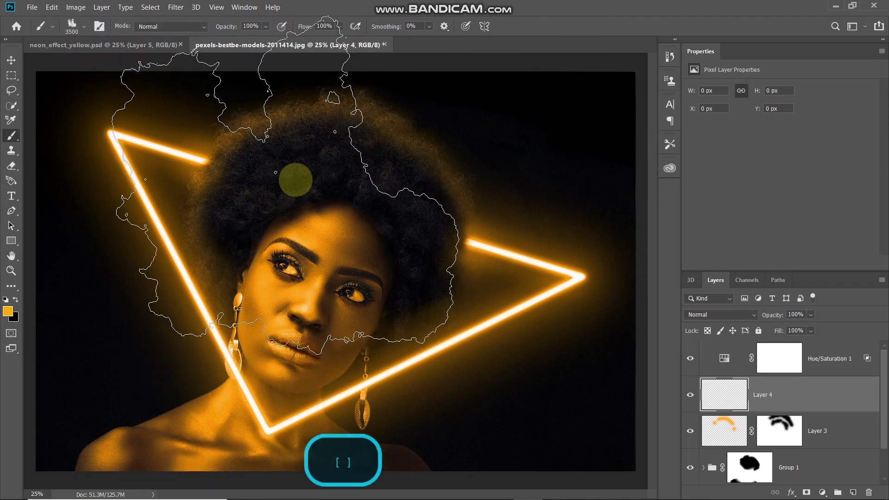
pyautogui.press('[')
pyautogui.press('[')
pyautogui.moveTo(119, 74); pyautogui.dragTo(95, 182)
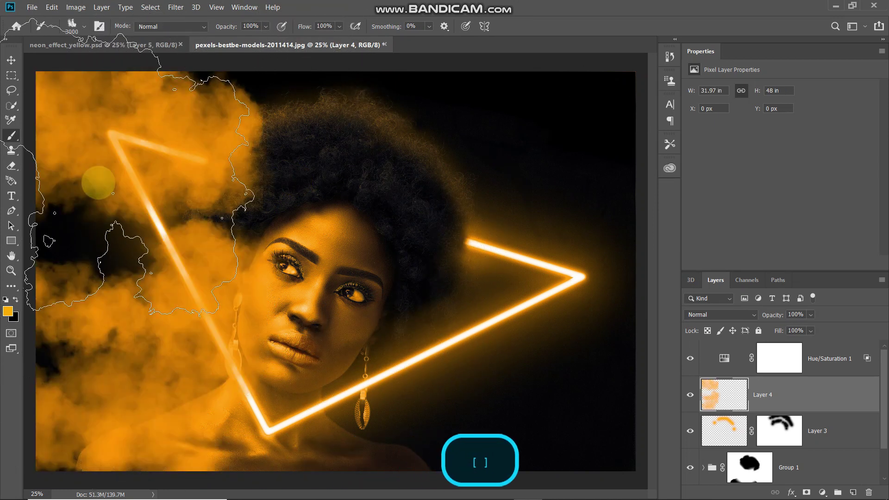
pyautogui.moveTo(458, 163)
pyautogui.mouseDown()
pyautogui.moveTo(532, 242)
pyautogui.moveTo(353, 298)
pyautogui.moveTo(200, 125)
pyautogui.moveTo(213, 82)
pyautogui.moveTo(75, 363)
pyautogui.moveTo(617, 395)
pyautogui.moveTo(829, 113)
pyautogui.mouseUp()
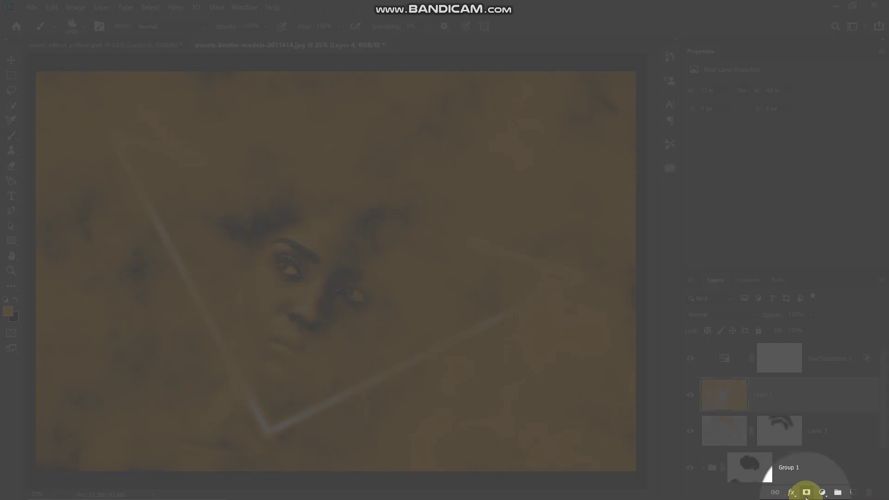
# Add a layer mask to Layer 4 and keep black (000000) as the foreground color for the Brush
pyautogui.click(806, 492)
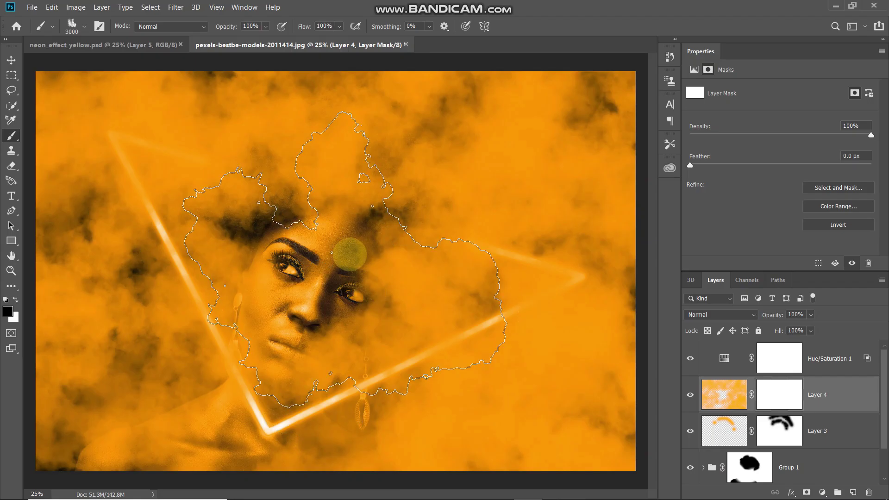
pyautogui.click(8, 311)
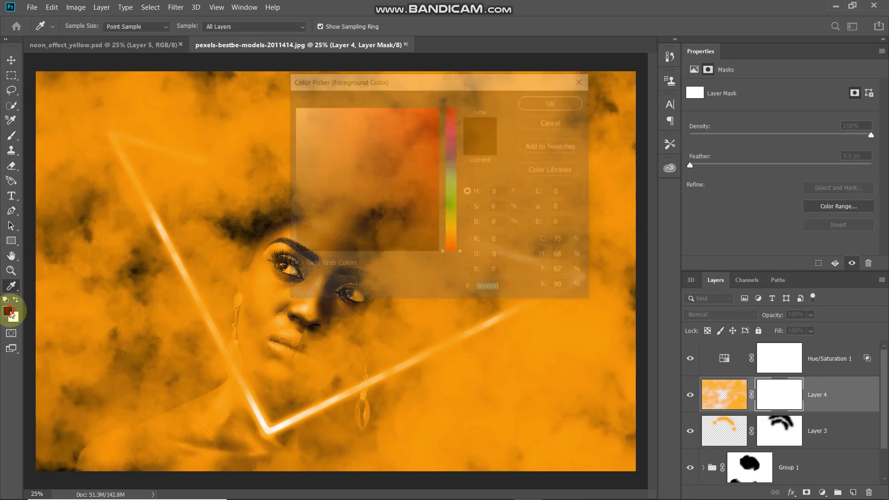
pyautogui.click(549, 99)
pyautogui.press('b')
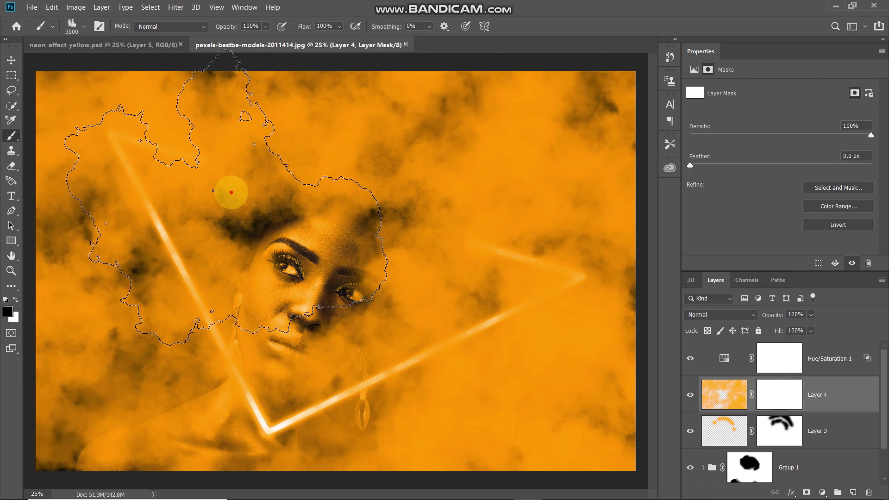
# Paint black smoke dabs on Layer 4's mask over the face, hair and triangle, shrinking the brush to 1200 px, and reselect the layer's image
pyautogui.click(231, 192)
pyautogui.press('[')
pyautogui.press('[')
pyautogui.click(307, 154)
pyautogui.click(154, 150)
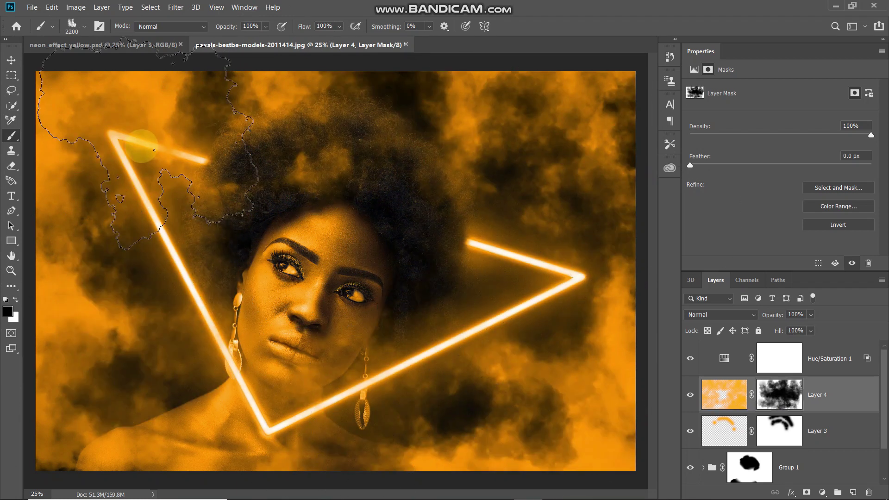
pyautogui.press('[')
pyautogui.press('[')
pyautogui.press('[')
pyautogui.press('[')
pyautogui.press('[')
pyautogui.press('[')
pyautogui.press('[')
pyautogui.press('[')
pyautogui.press('[')
pyautogui.press('[')
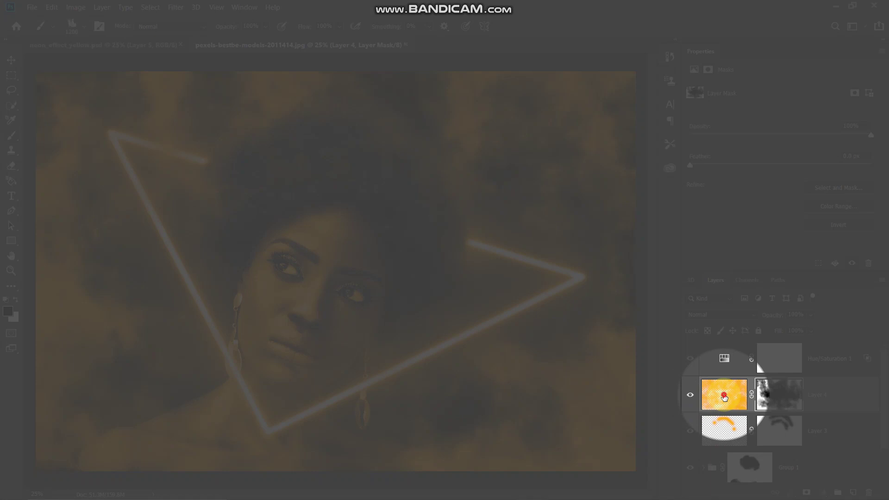
pyautogui.click(724, 398)
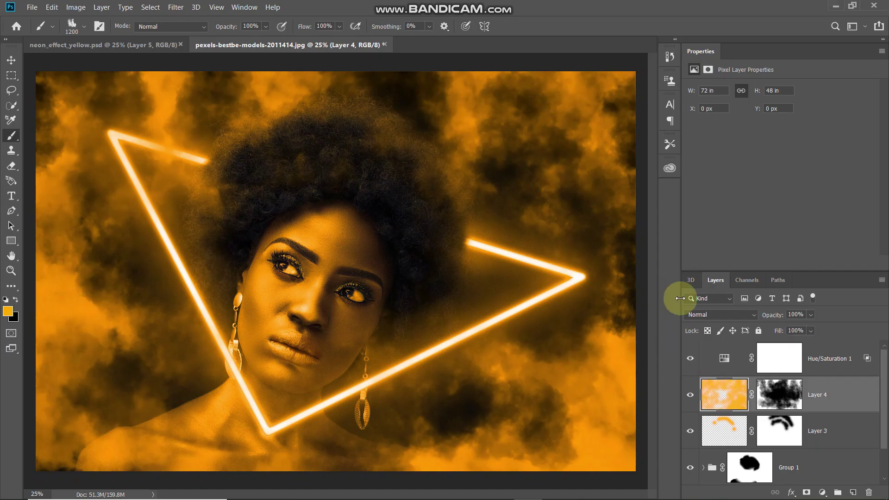
# Set Layer 4's blend mode to Linear Dodge (Add) and lower its fill to 30%
pyautogui.click(706, 313)
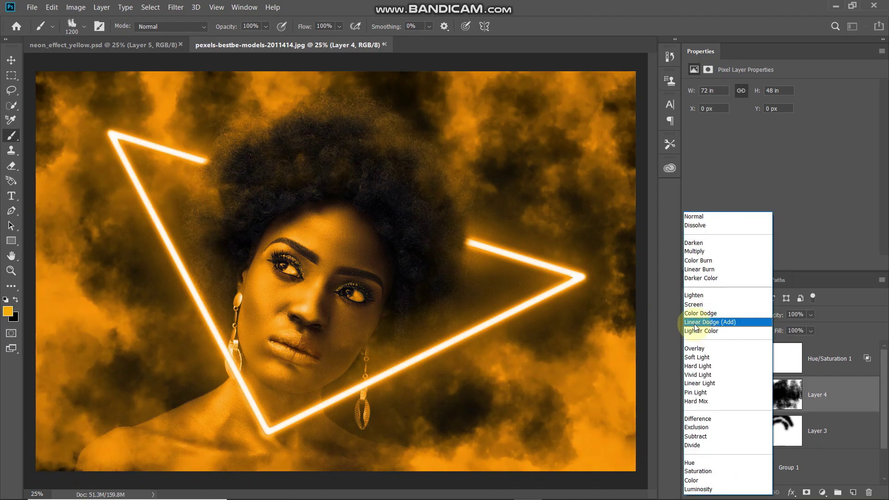
pyautogui.click(700, 320)
pyautogui.scroll(-1, 741, 329)
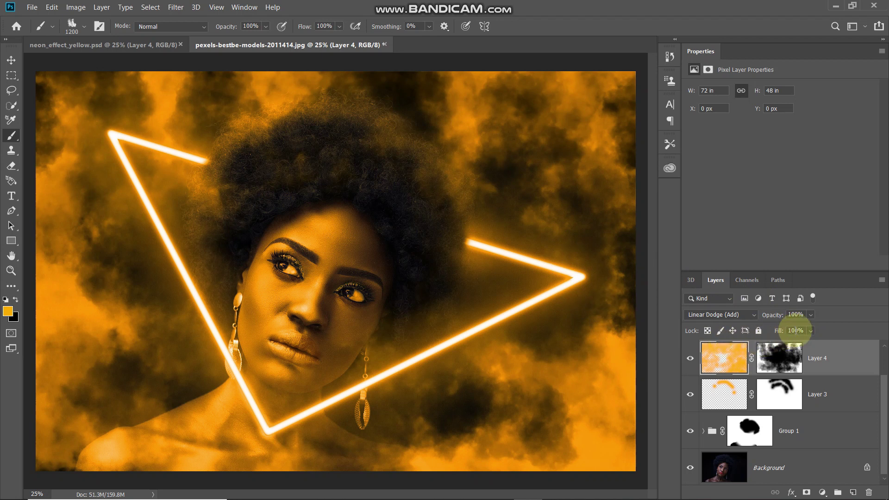
pyautogui.scroll(-10, 794, 331)
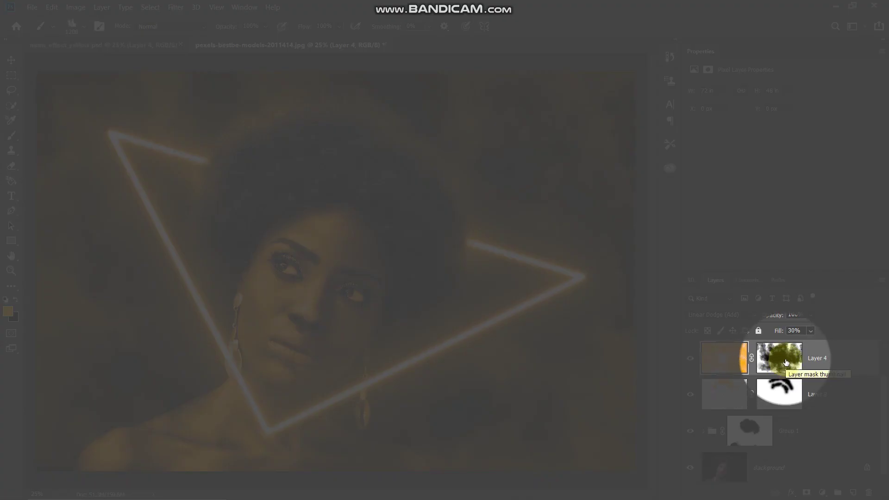
# Thin out the smoke on Layer 4's mask with the black smoke brush at 42% opacity, enlarging it to 1600 px
pyautogui.click(786, 362)
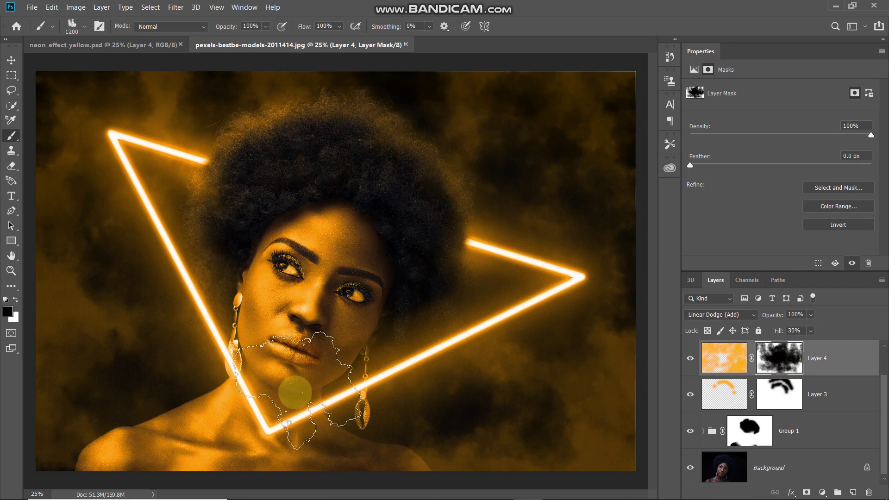
pyautogui.press('[')
pyautogui.press('[')
pyautogui.press('[')
pyautogui.press('[')
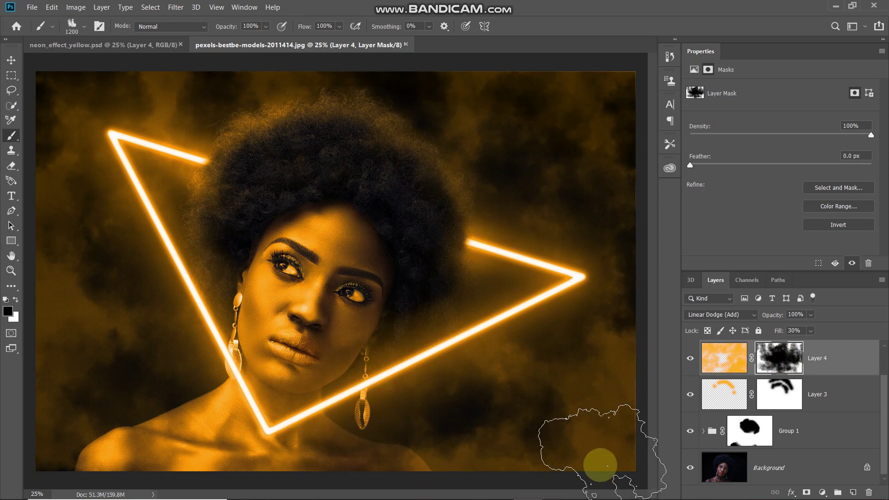
pyautogui.press('4')
pyautogui.press('2')
pyautogui.press(']')
pyautogui.press(']')
pyautogui.press(']')
pyautogui.press(']')
pyautogui.press(']')
pyautogui.press(']')
pyautogui.press(']')
pyautogui.press(']')
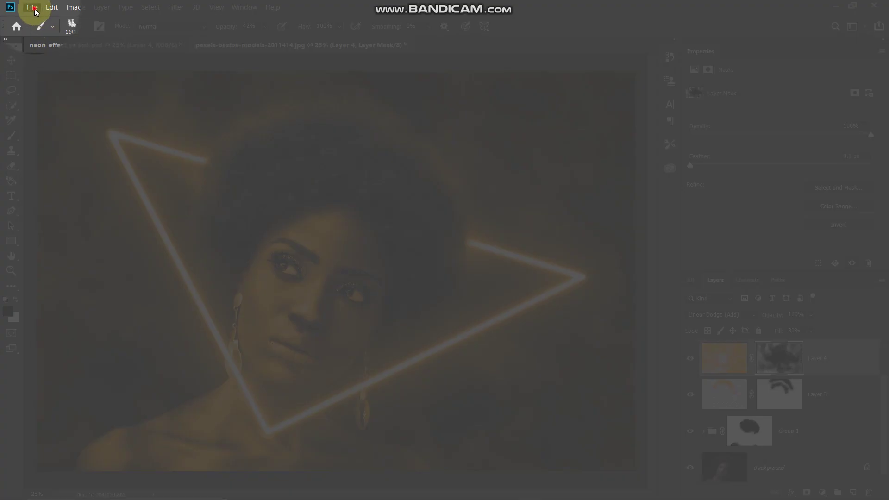
# Place the bursting-energy-particles-made-golden-dust image as an embedded object above Layer 4
pyautogui.click(32, 7)
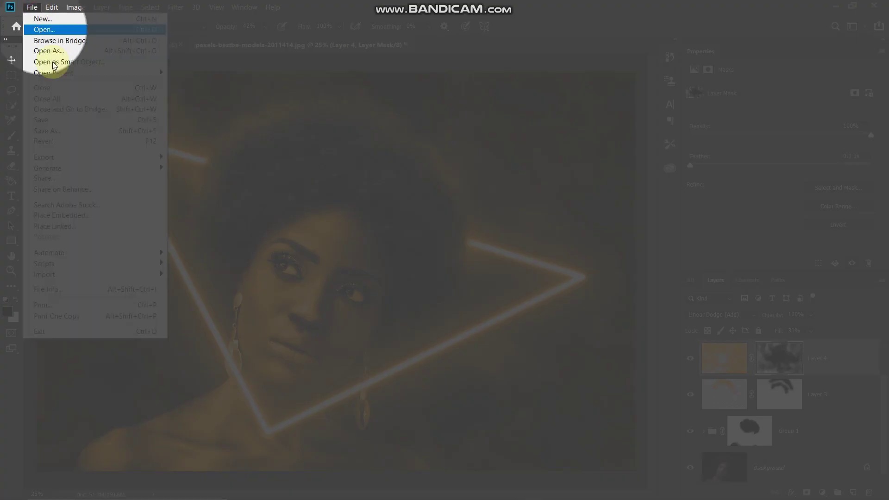
pyautogui.click(68, 216)
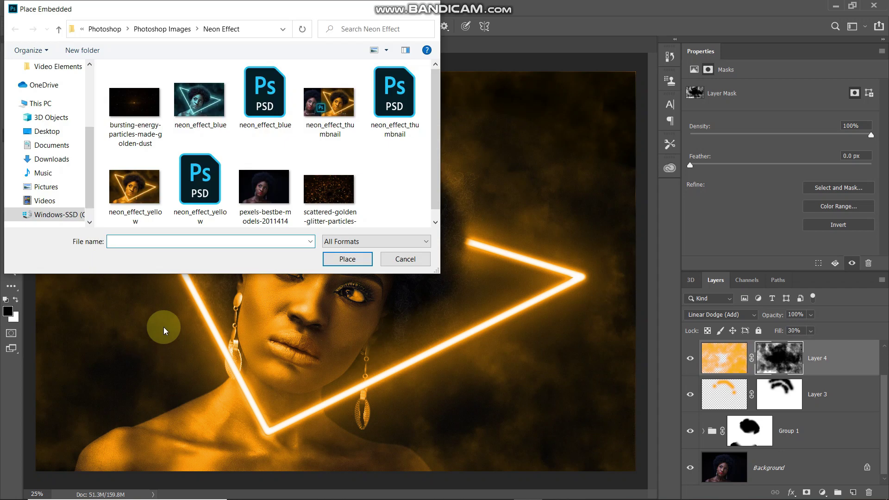
pyautogui.click(142, 129)
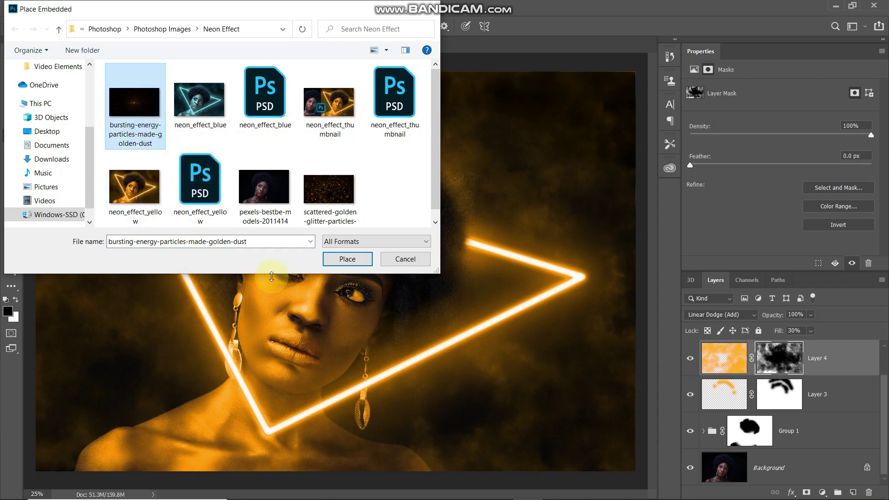
pyautogui.click(347, 260)
# Blend the golden-dust image with Screen mode and move it to about X 613 px, Y 1172 px, over the triangle's upper-left corner
pyautogui.click(707, 318)
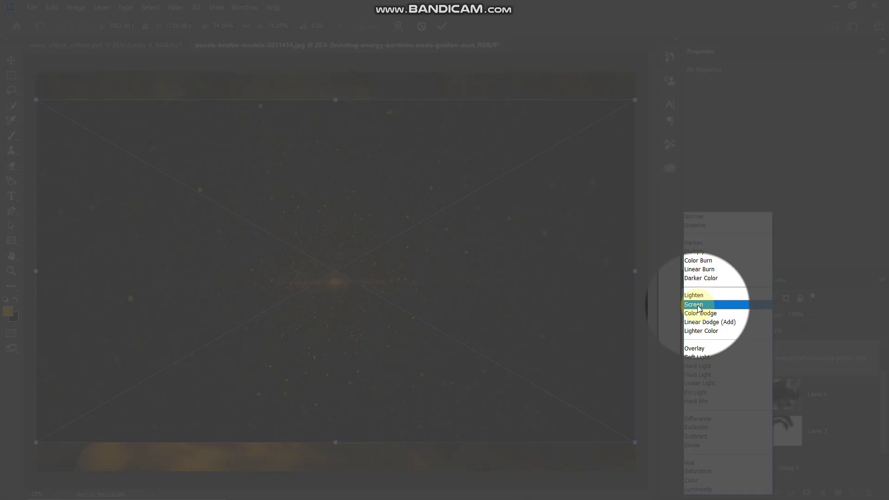
pyautogui.click(700, 304)
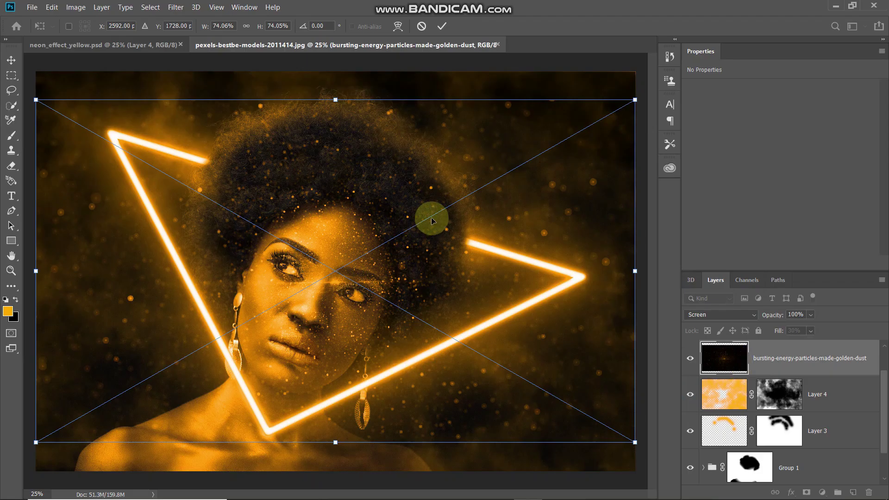
pyautogui.moveTo(432, 220); pyautogui.dragTo(202, 153)
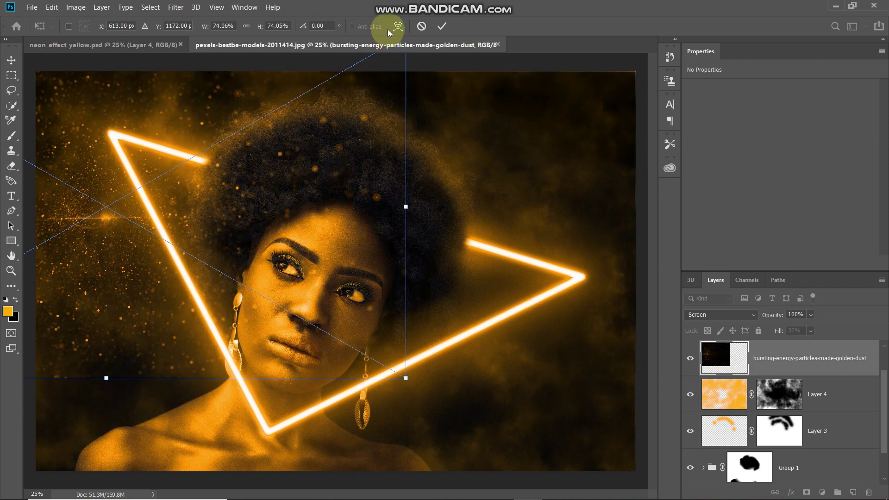
pyautogui.click(442, 26)
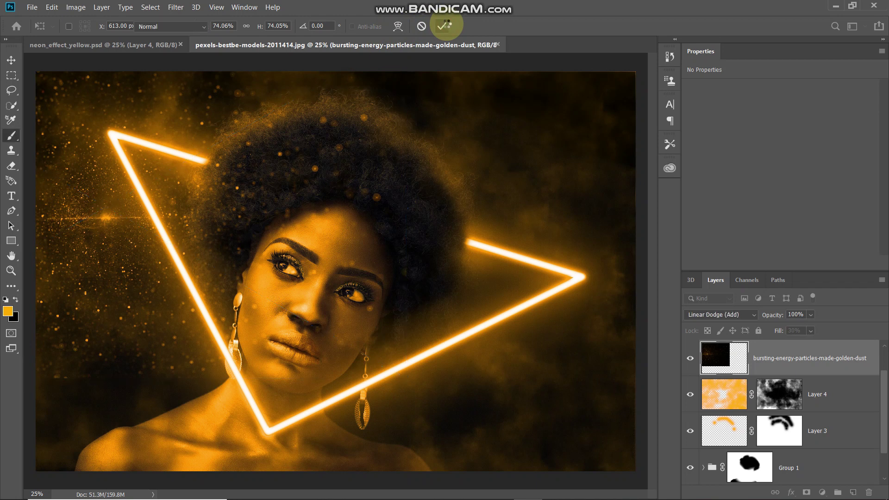
# Get a soft round brush ready, and give the golden-dust layer a mask inverted to black
pyautogui.press('b')
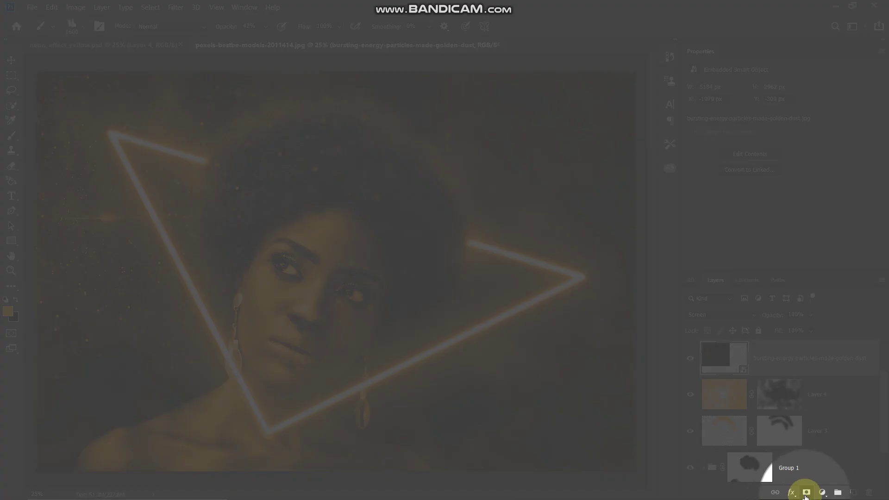
pyautogui.click(806, 492)
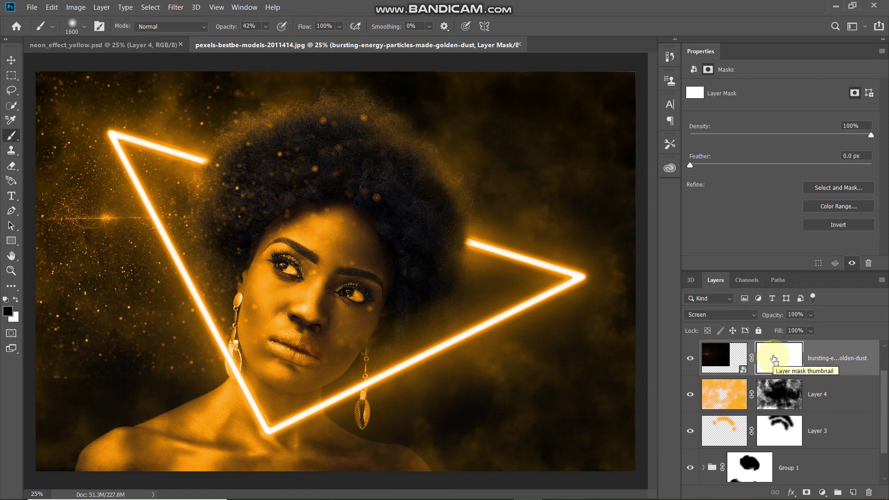
pyautogui.hotkey('ctrl', 'i')
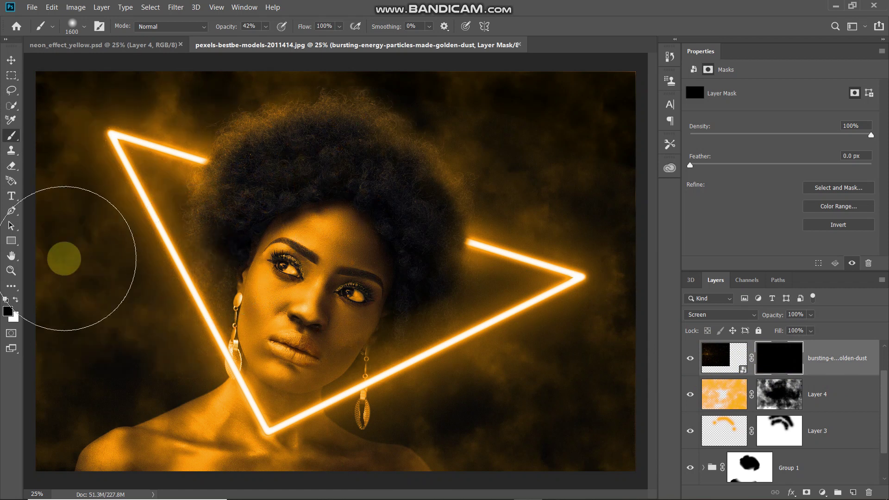
# Paint white (ffffff) on the golden-dust mask along the triangle's left side with a 250 px brush at 100% opacity
pyautogui.click(8, 309)
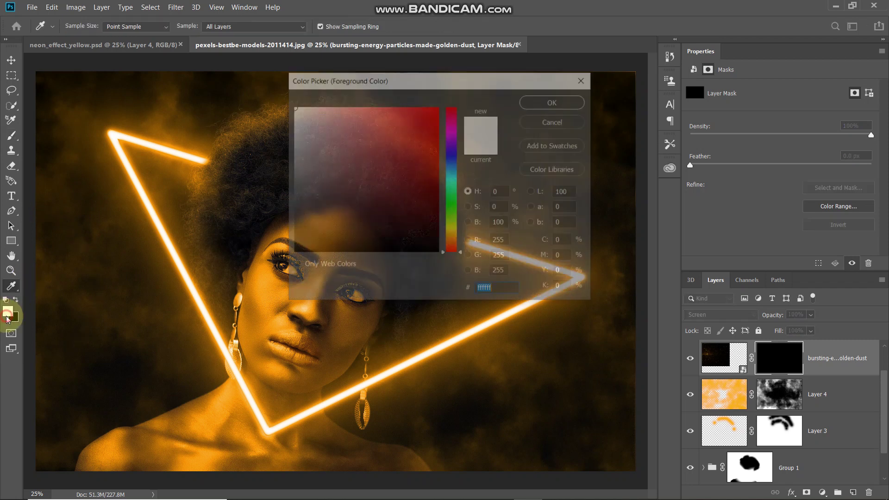
pyautogui.click(545, 102)
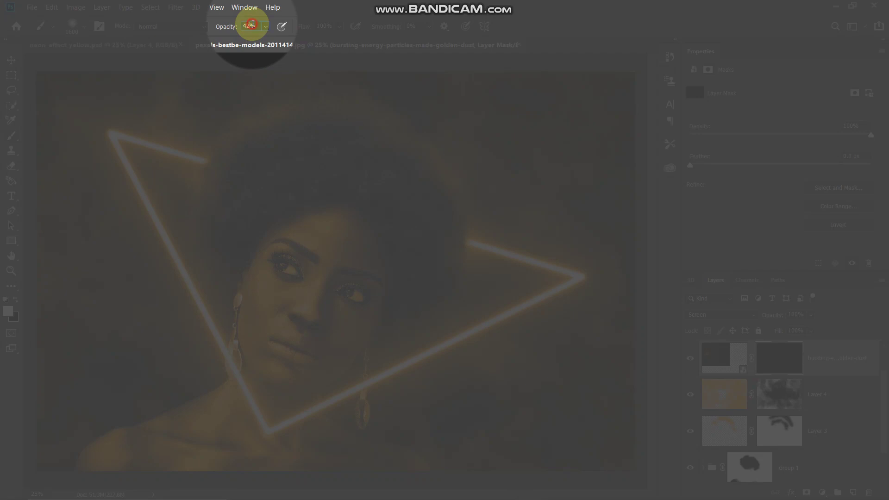
pyautogui.write('0')
pyautogui.press('Return')
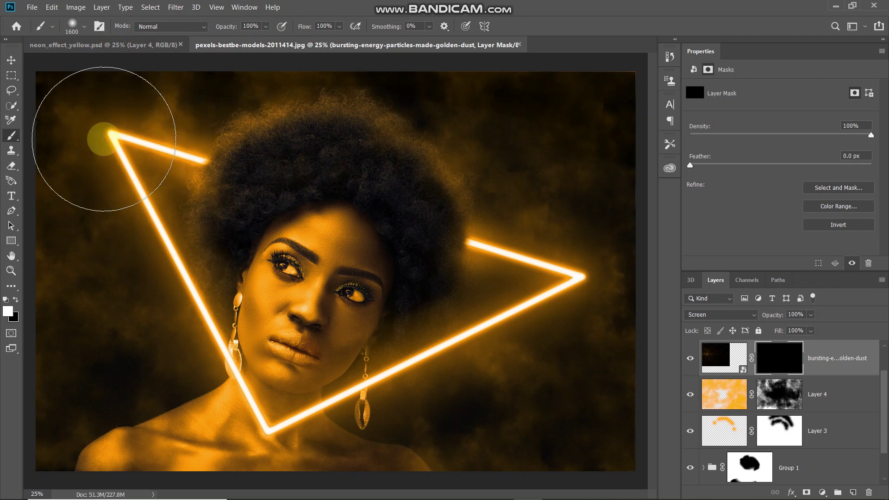
pyautogui.press('[')
pyautogui.press('[')
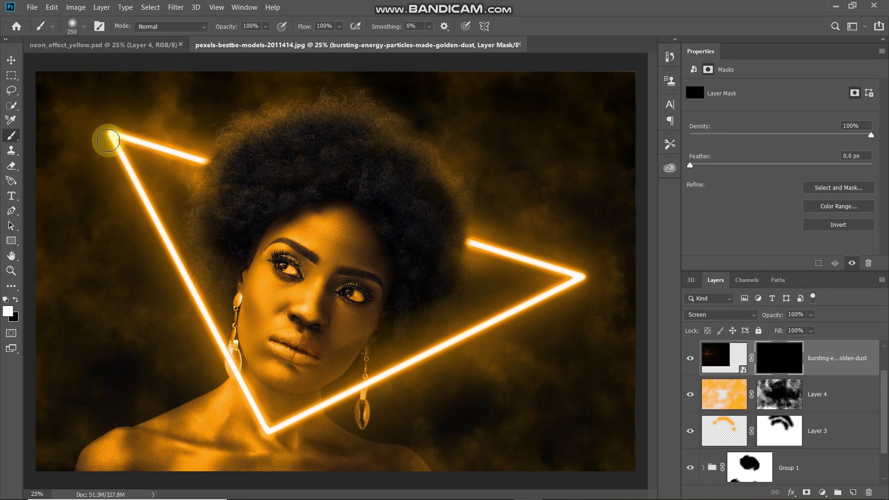
pyautogui.moveTo(103, 130)
pyautogui.mouseDown()
pyautogui.moveTo(115, 156)
pyautogui.moveTo(166, 142)
pyautogui.moveTo(178, 262)
pyautogui.moveTo(172, 255)
pyautogui.moveTo(211, 318)
pyautogui.mouseUp()
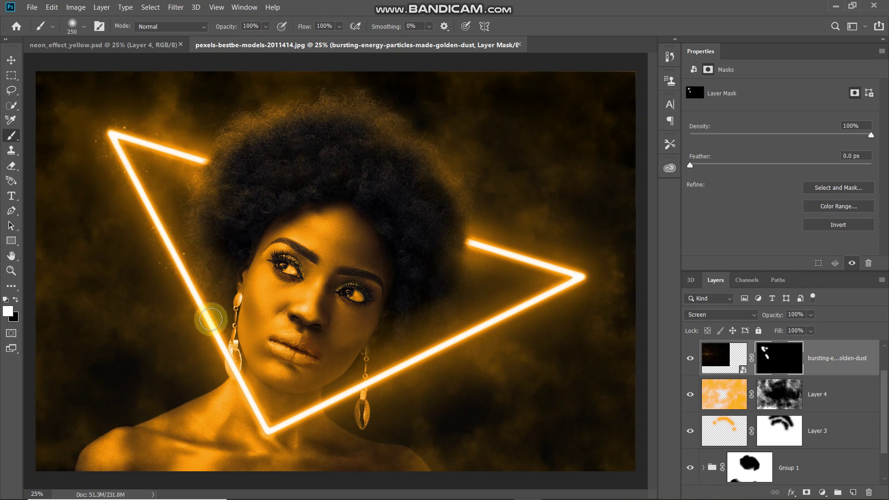